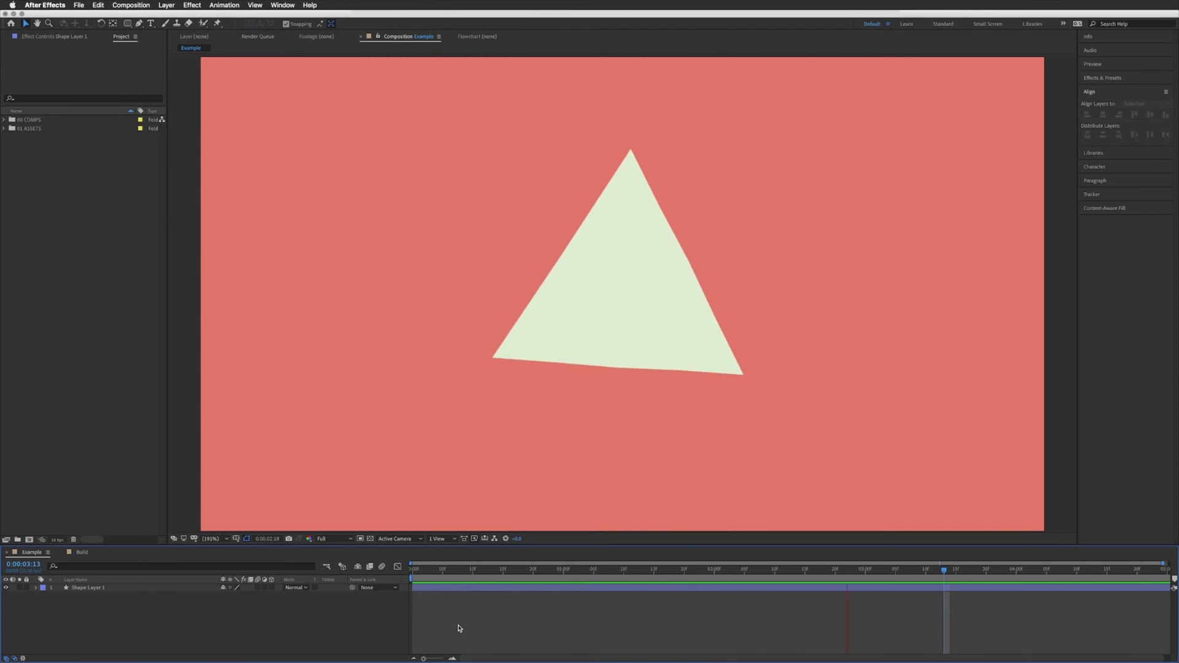
Open the Build comp at frame 0, then draw and delete a rectangle to leave an empty Shape Layer 1.
click(82, 553)
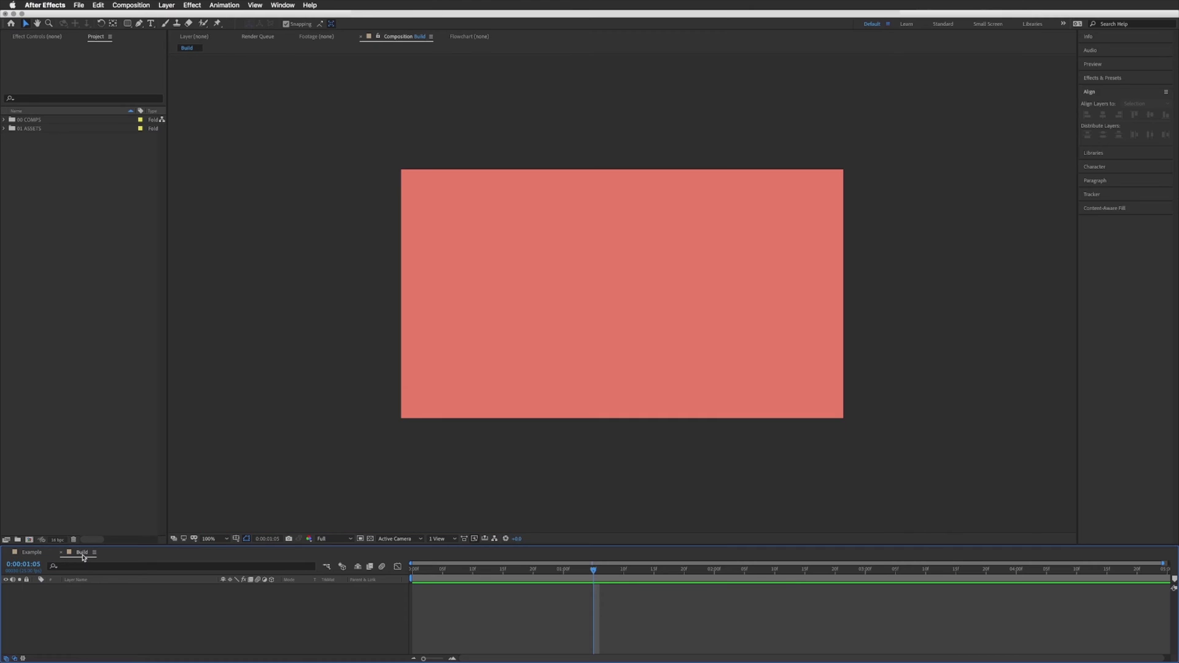
drag(591, 570, 290, 588)
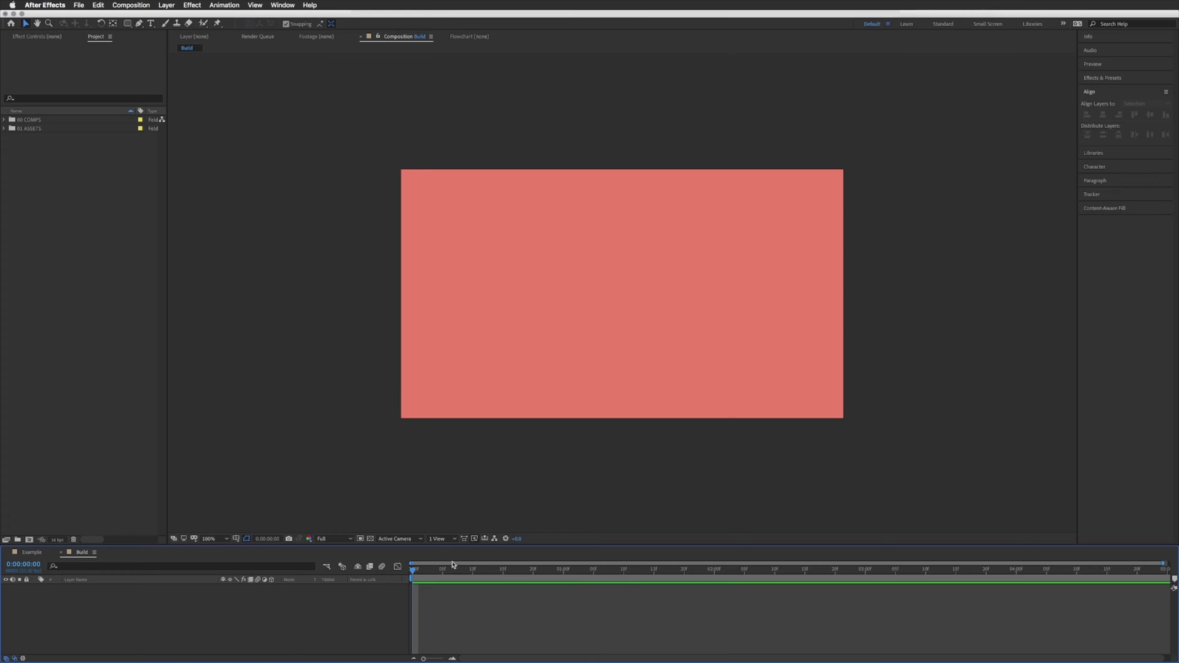
click(128, 24)
click(150, 25)
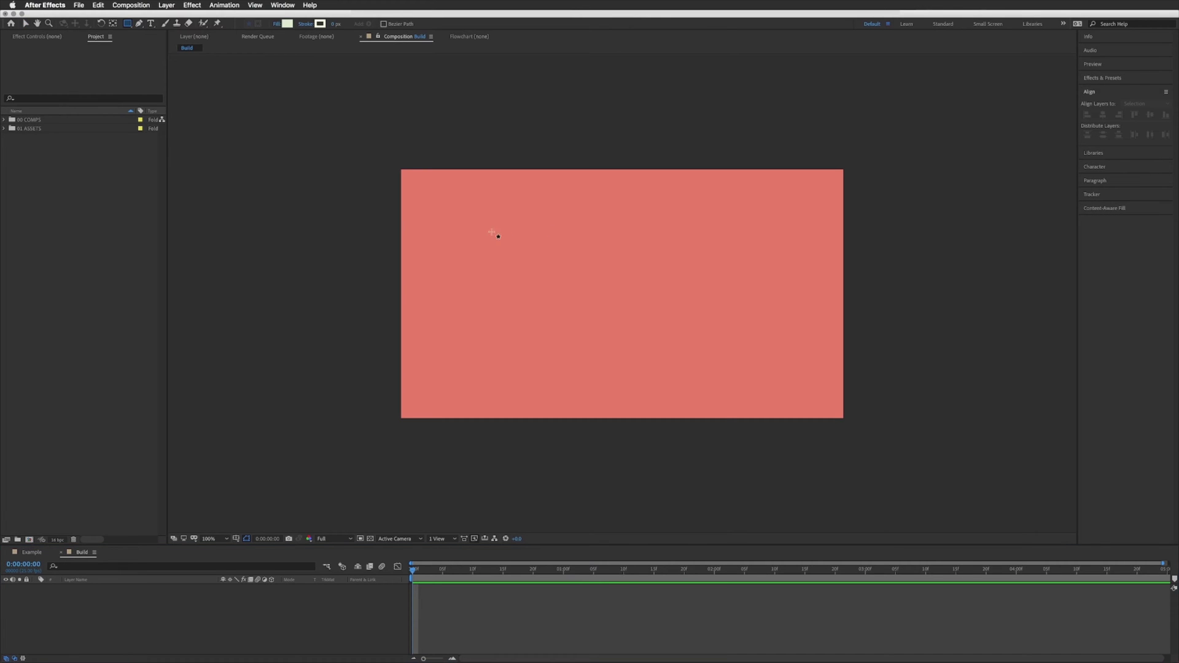
drag(470, 214, 654, 363)
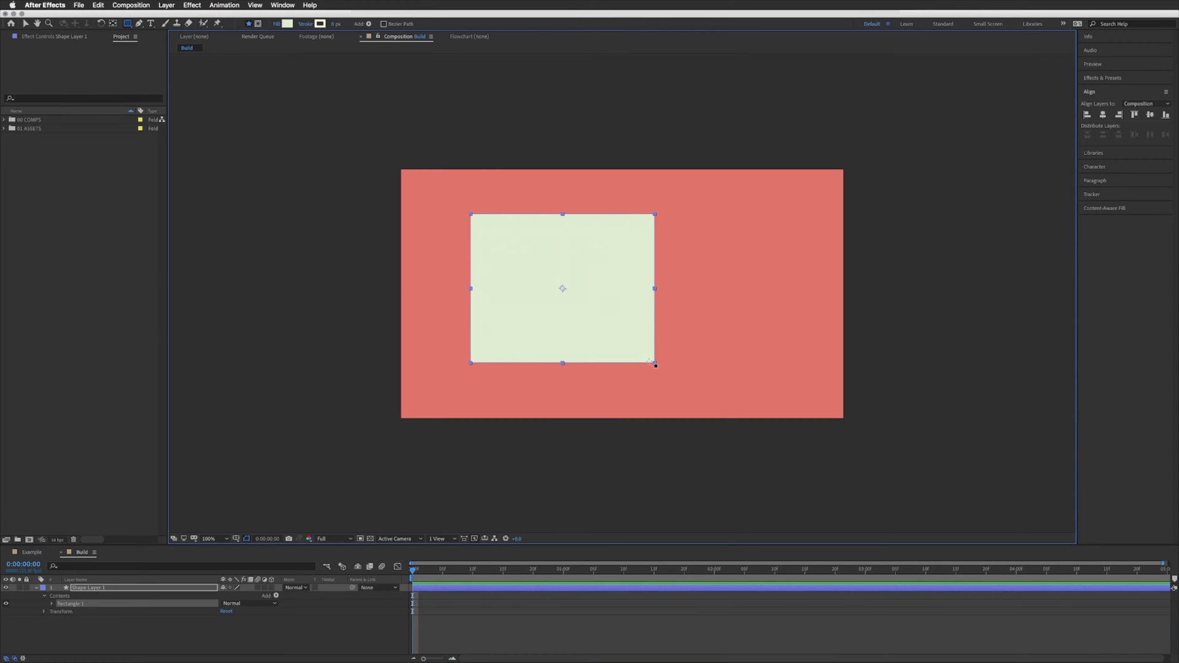
key(Delete)
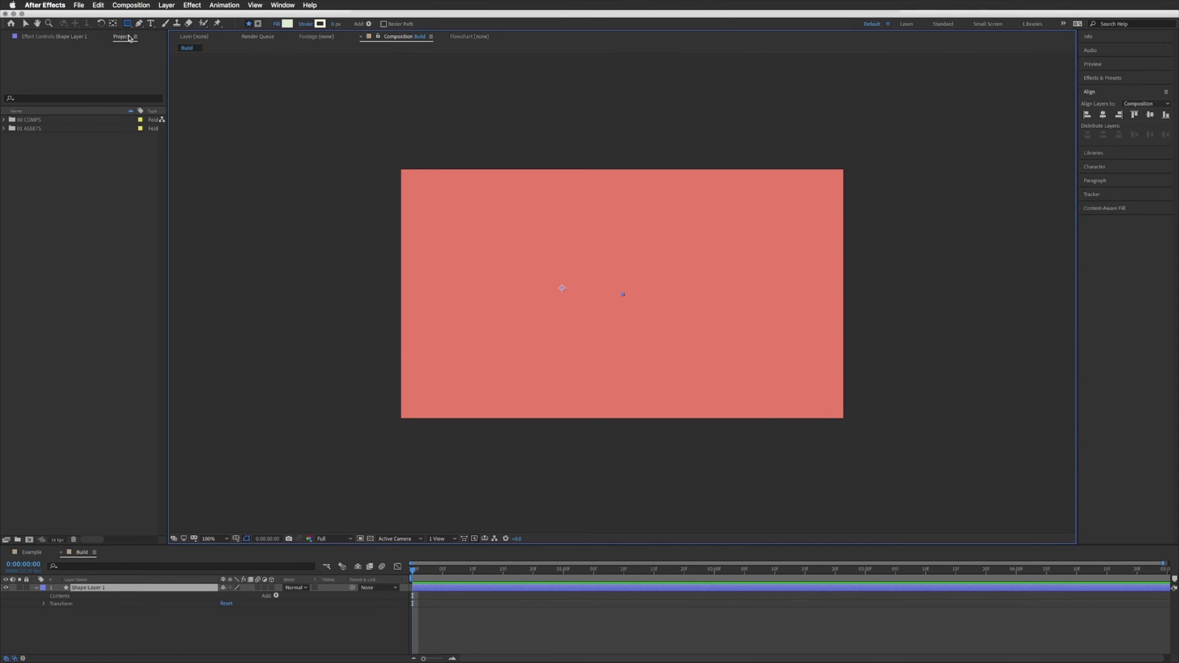
drag(128, 26, 155, 28)
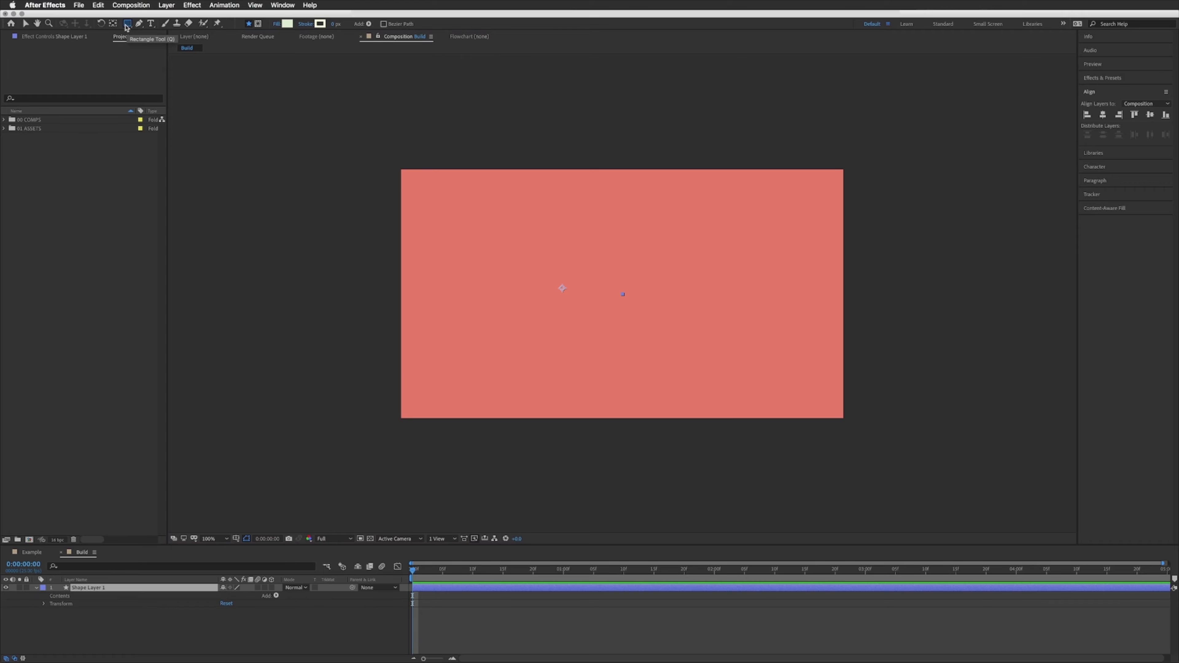
Add a rectangle to Shape Layer 1 and set its Rectangle Path size to 500 x 500.
double_click(128, 26)
key(v)
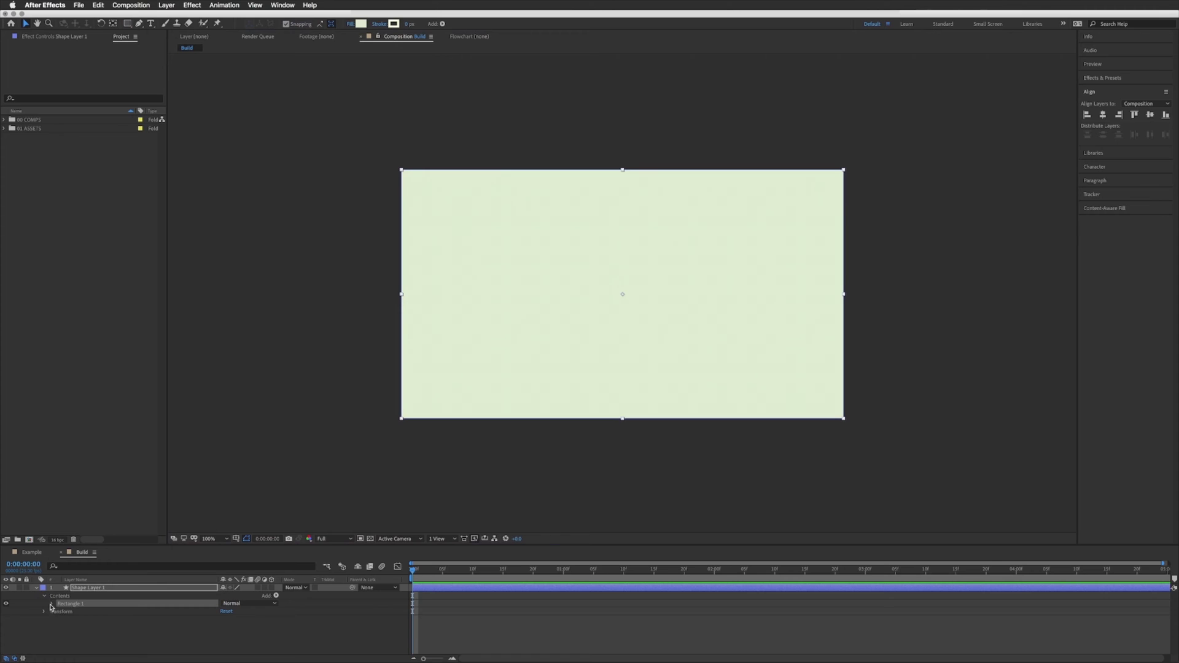
click(51, 604)
click(60, 611)
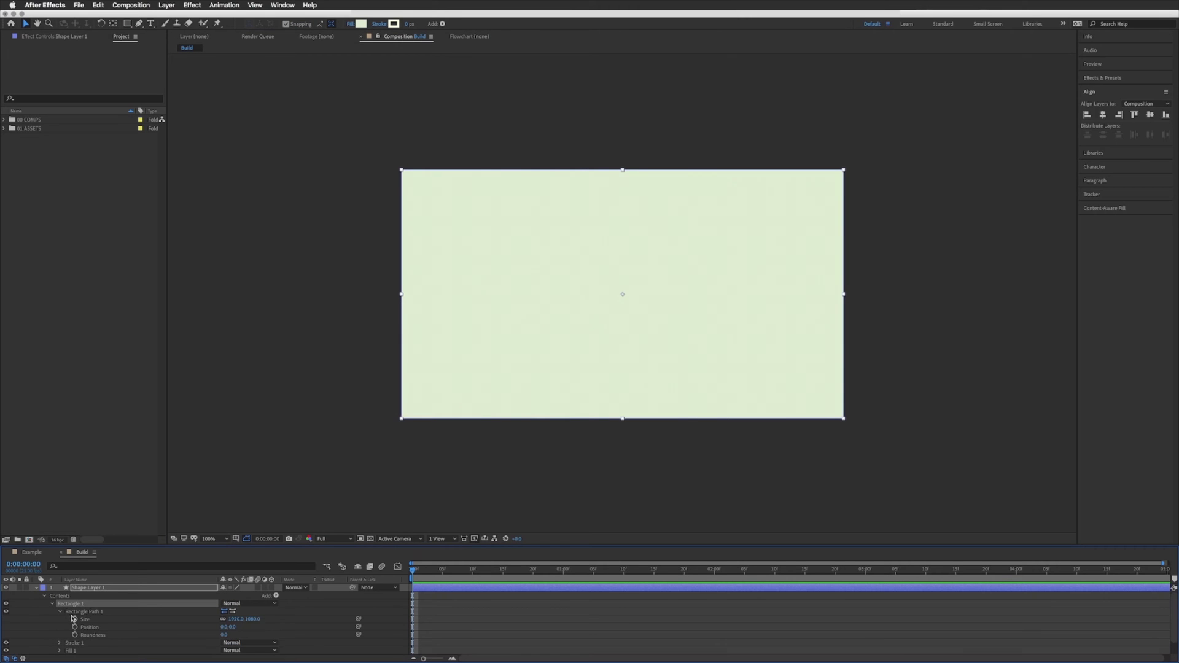
click(85, 618)
click(238, 619)
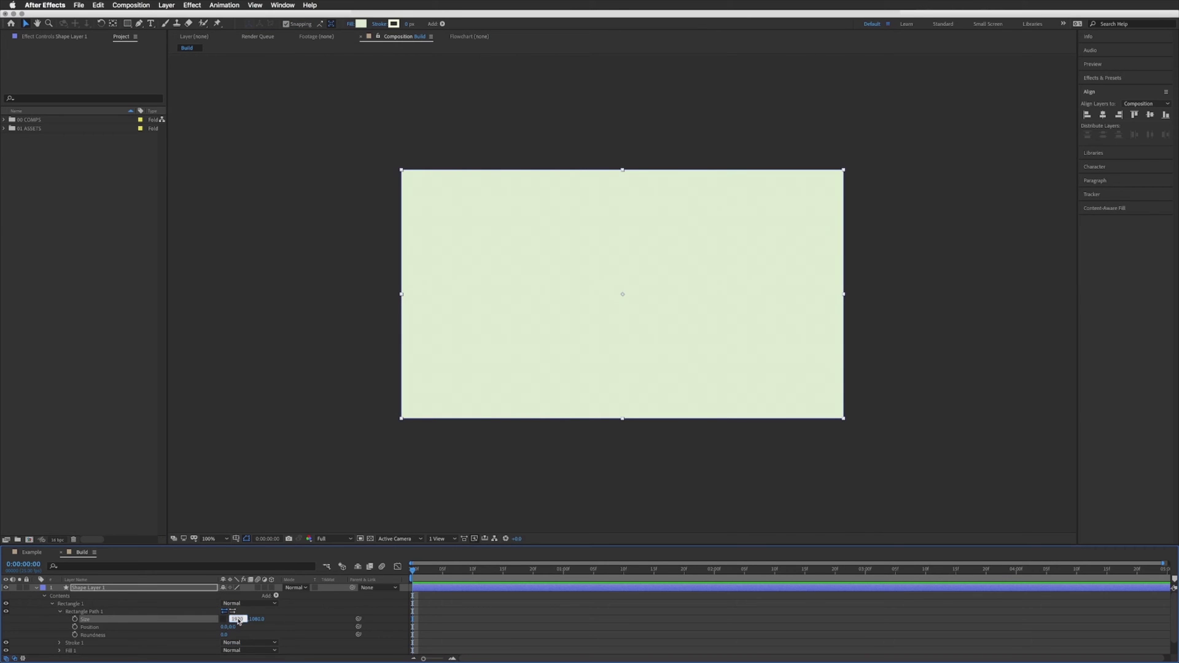
text(500)
key(Tab)
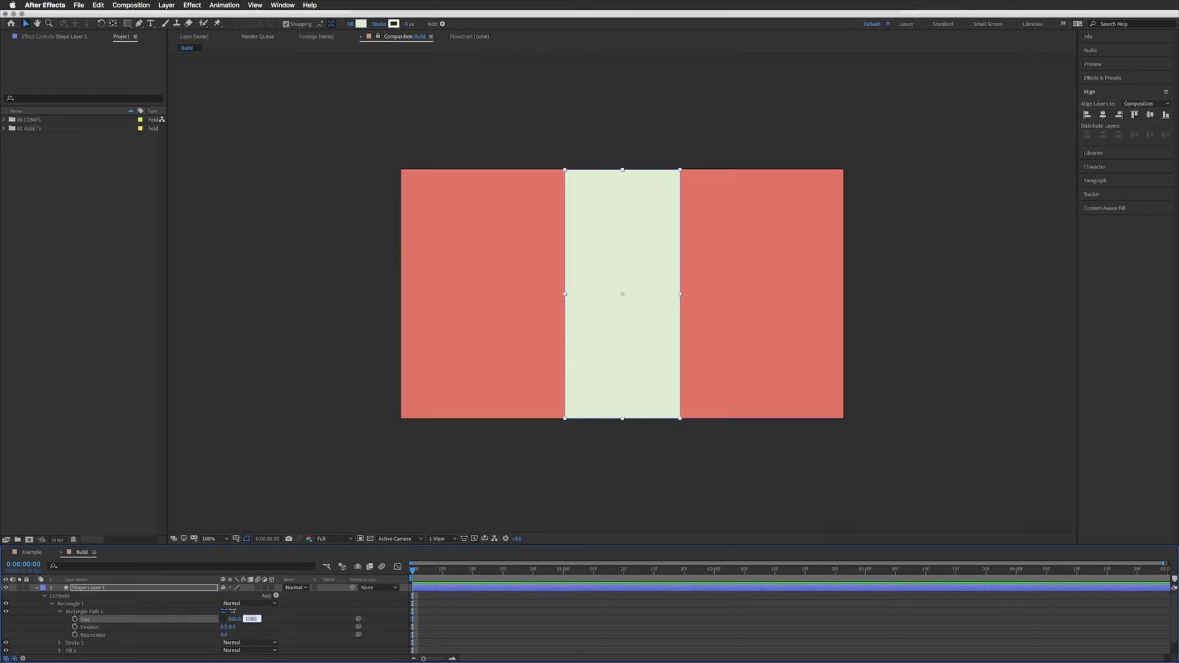
key(Return)
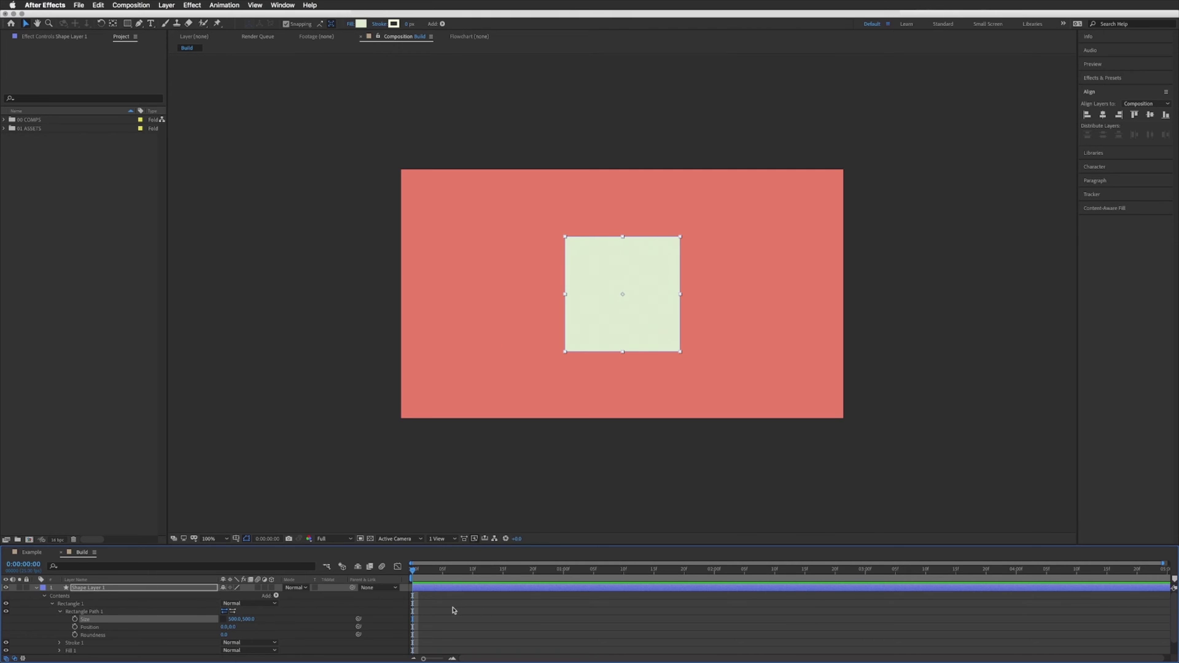
Add Shape Layer 2 with an ellipse and set its Ellipse Path size to 500 x 500.
click(453, 610)
drag(128, 24, 163, 48)
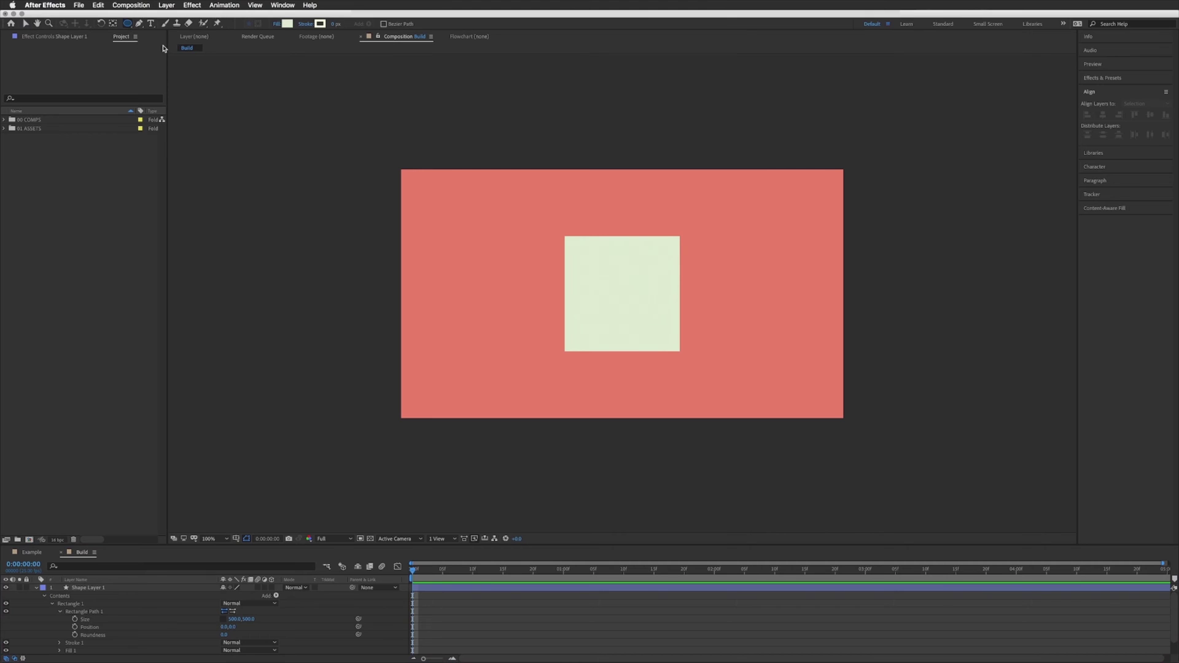
double_click(128, 24)
key(v)
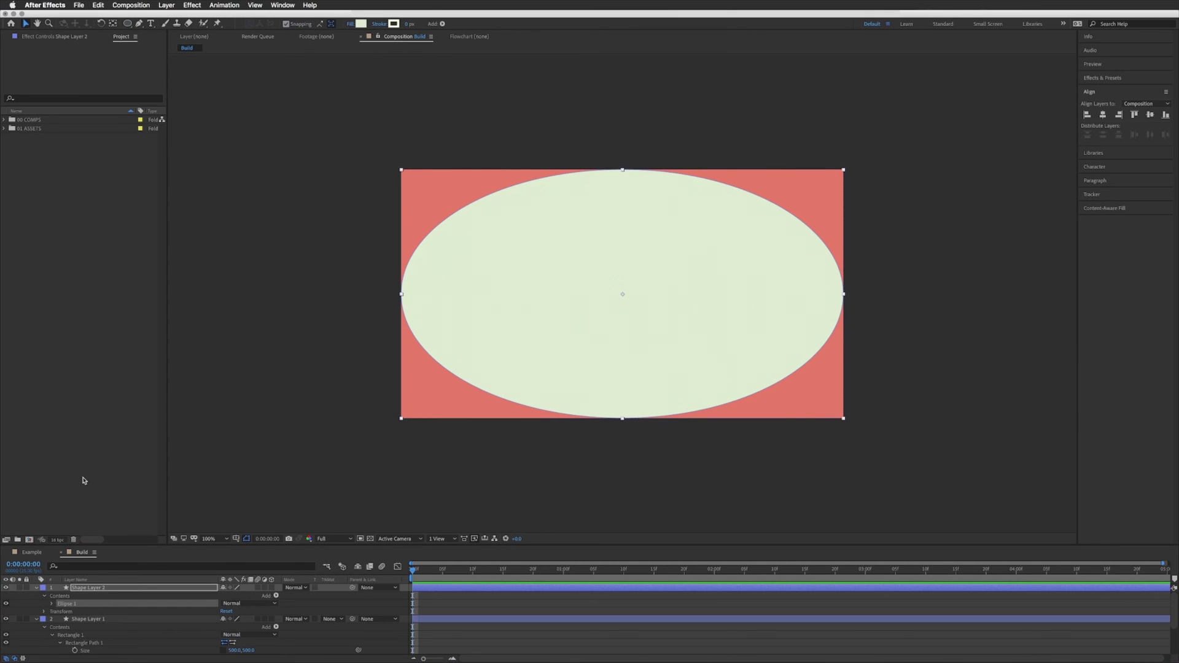
drag(234, 545, 241, 472)
click(235, 551)
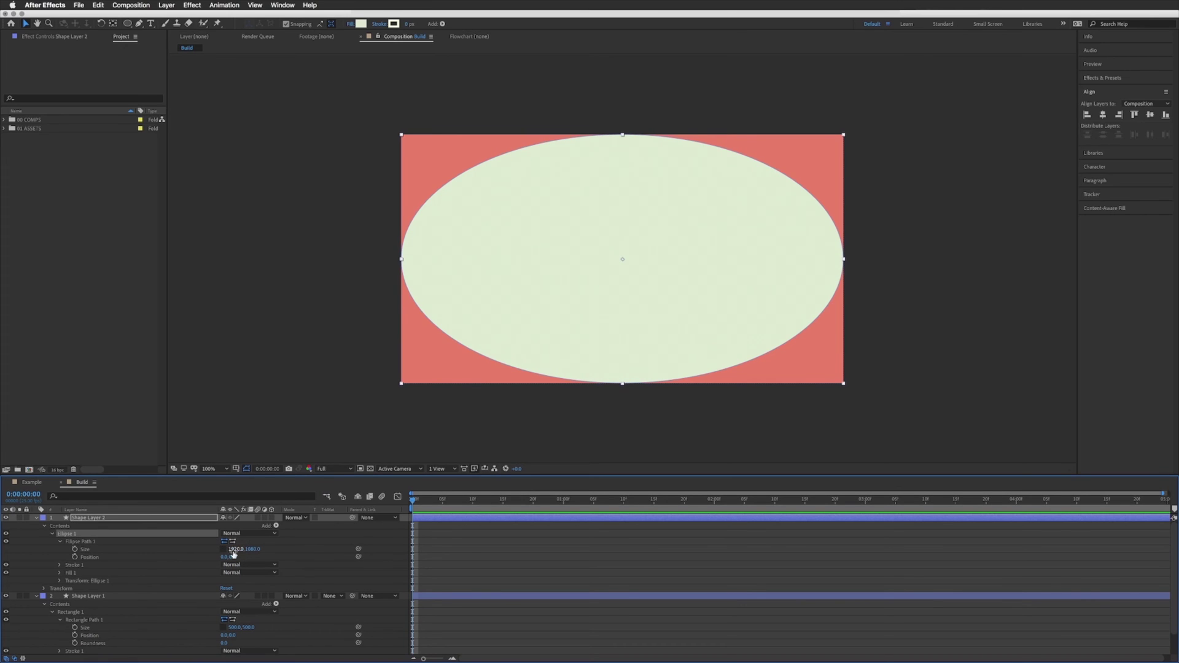
click(235, 549)
text(500)
key(Return)
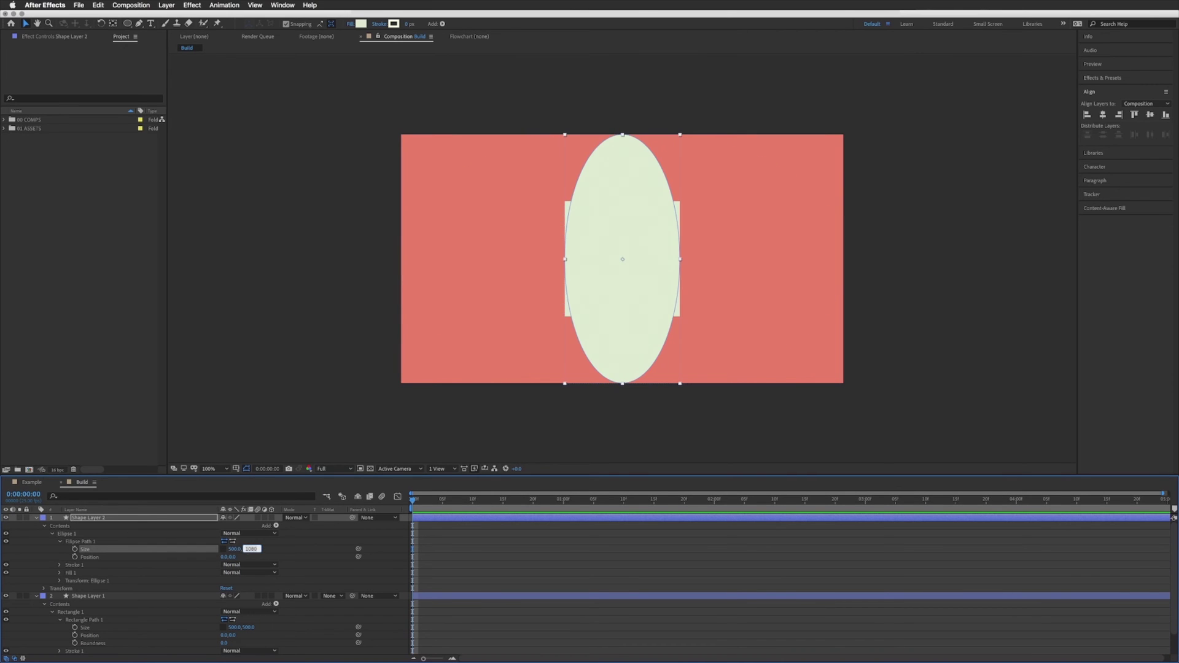
click(223, 549)
click(461, 549)
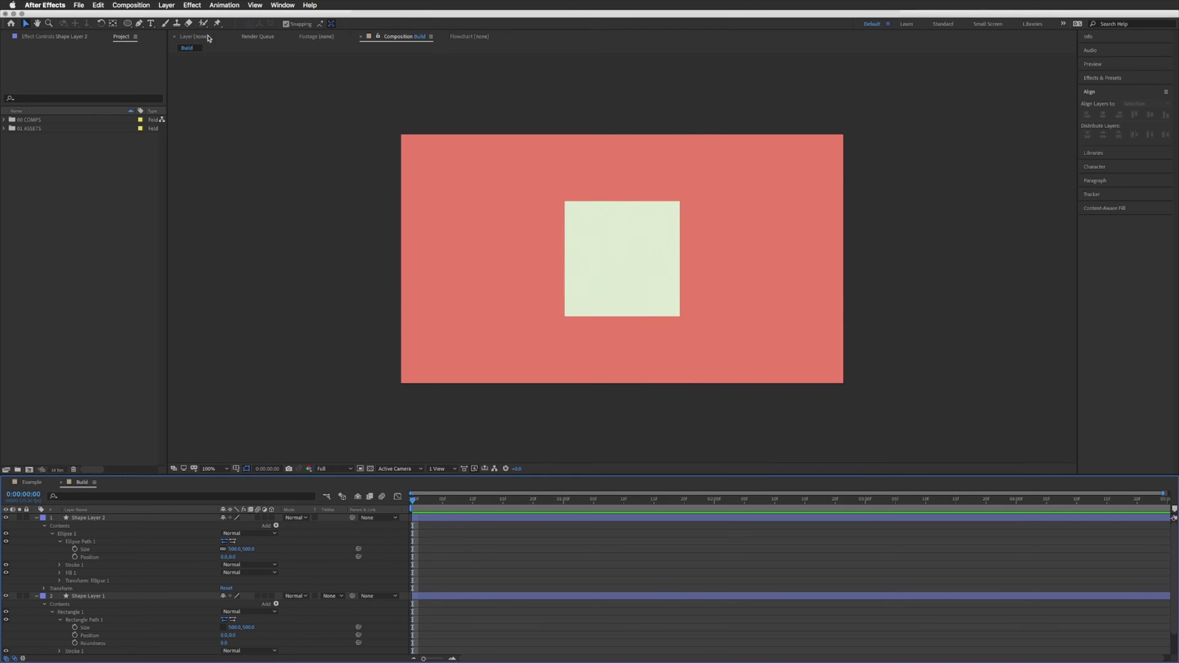
Add Shape Layer 3 with a polygon filling the composition.
click(129, 24)
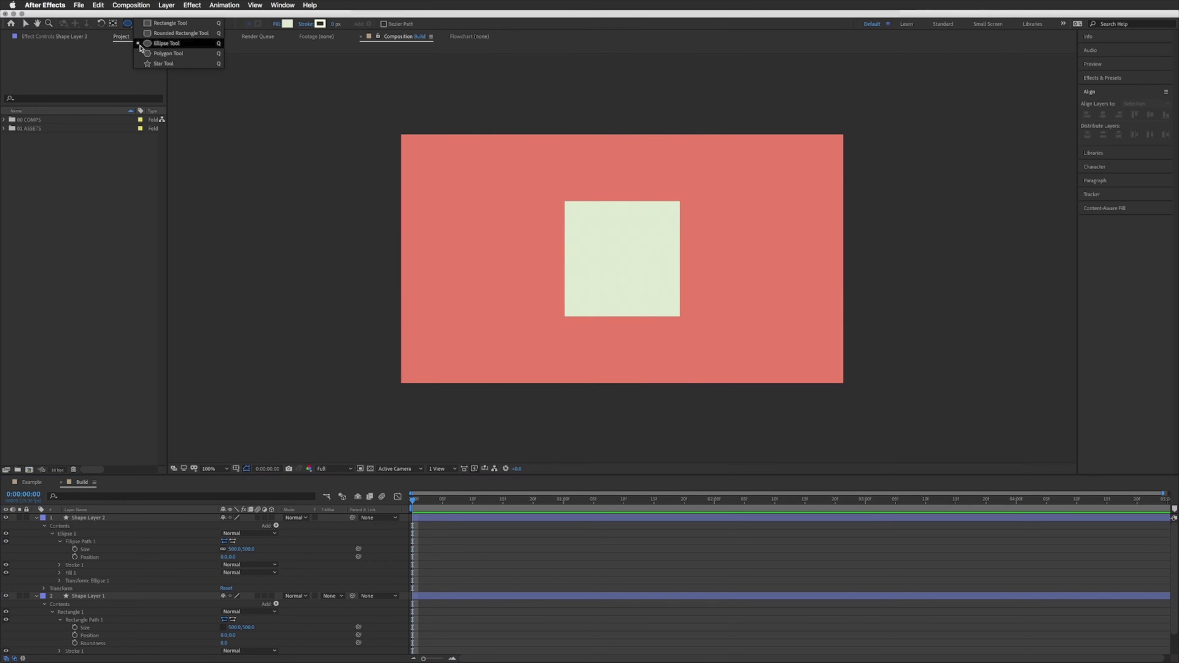
click(178, 54)
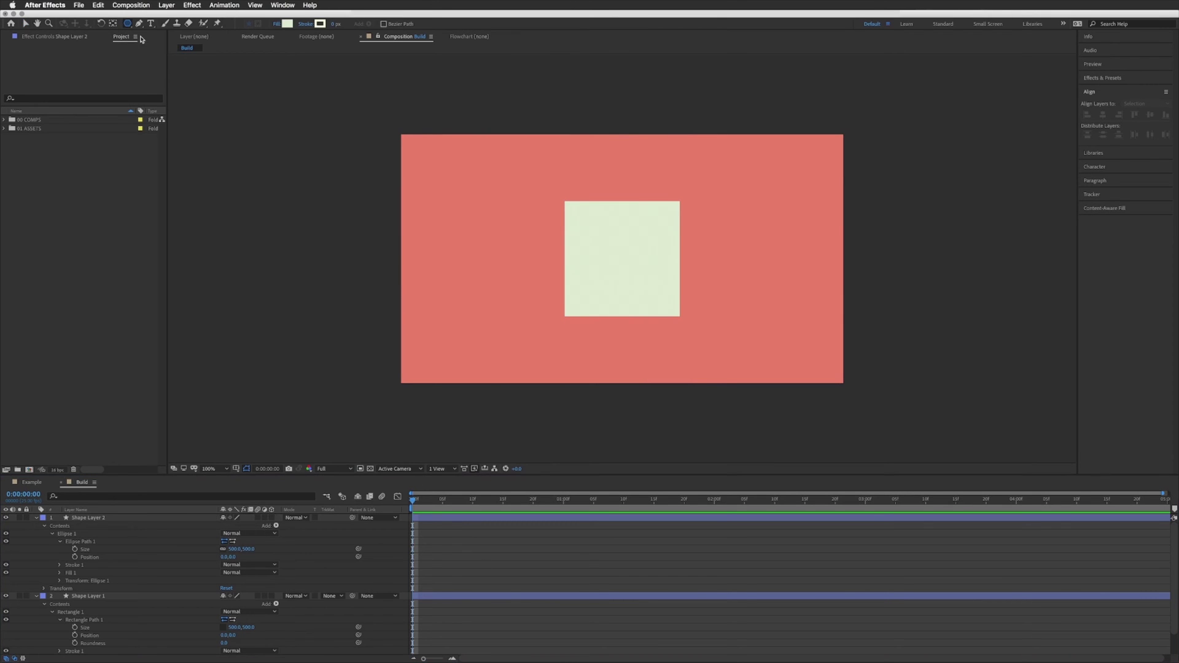
double_click(127, 24)
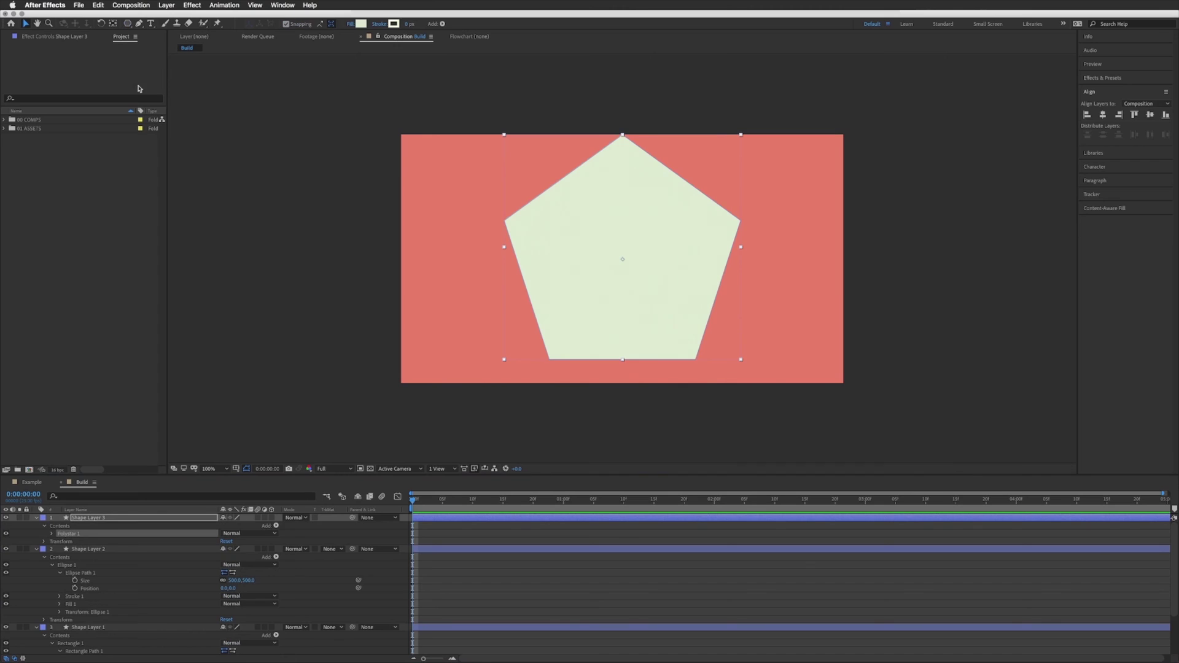
Set the Polystar Path to 3 points and reduce its outer radius to form a triangle.
click(52, 534)
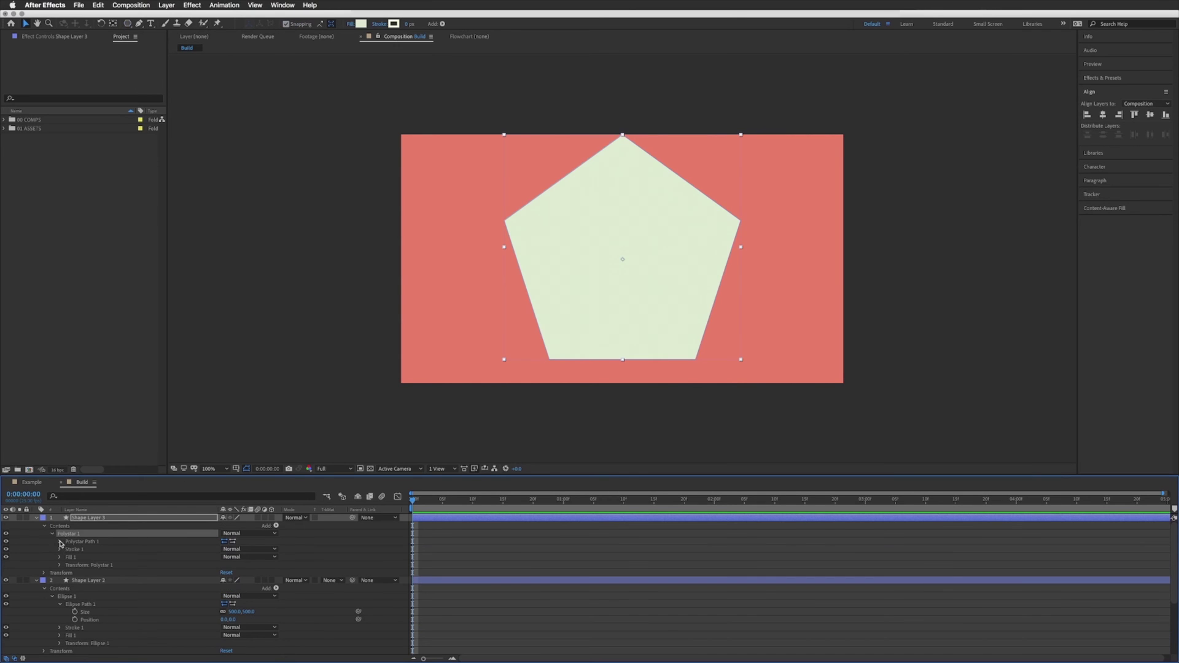
click(59, 542)
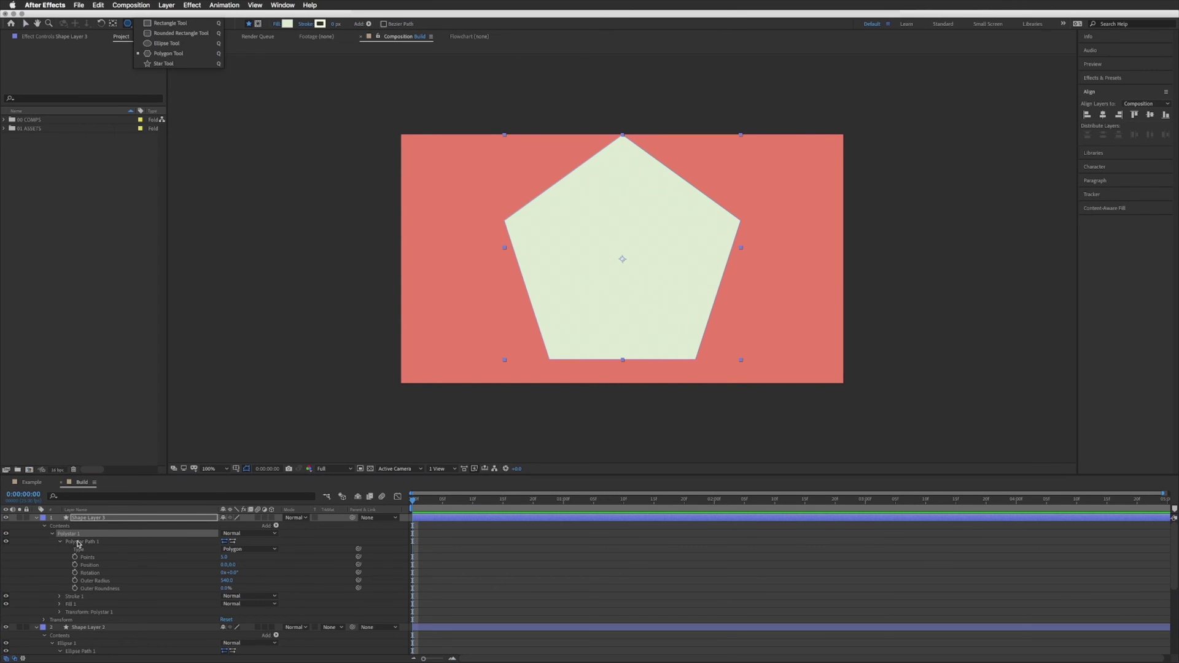
click(76, 542)
click(225, 557)
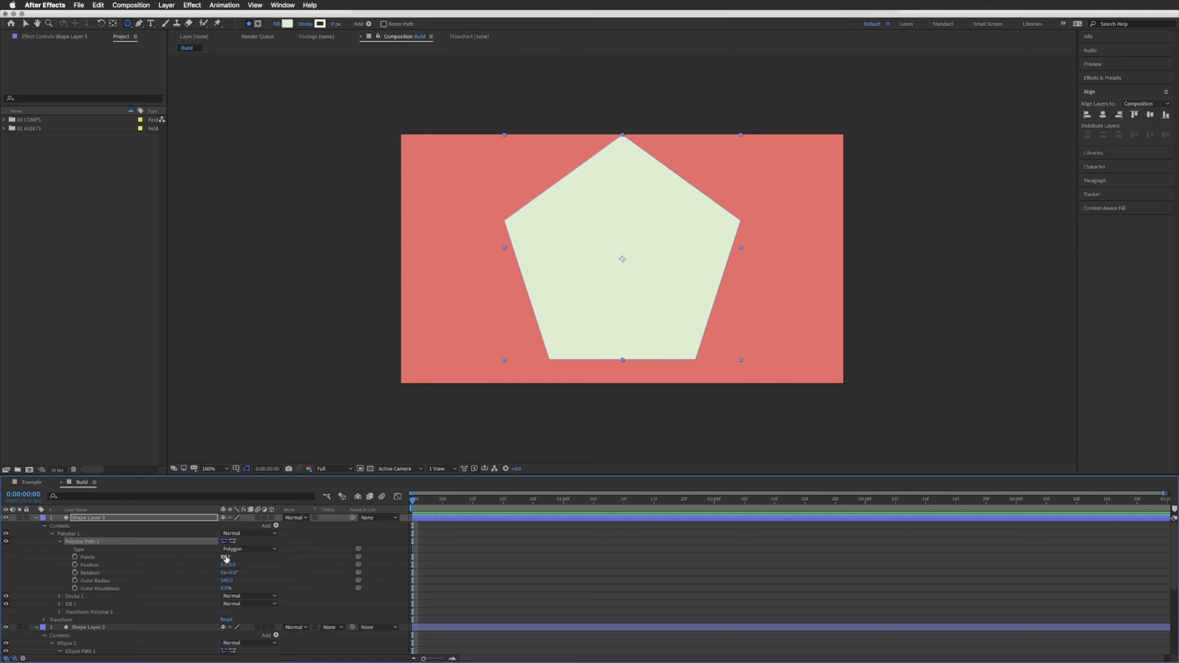
text(3)
key(Return)
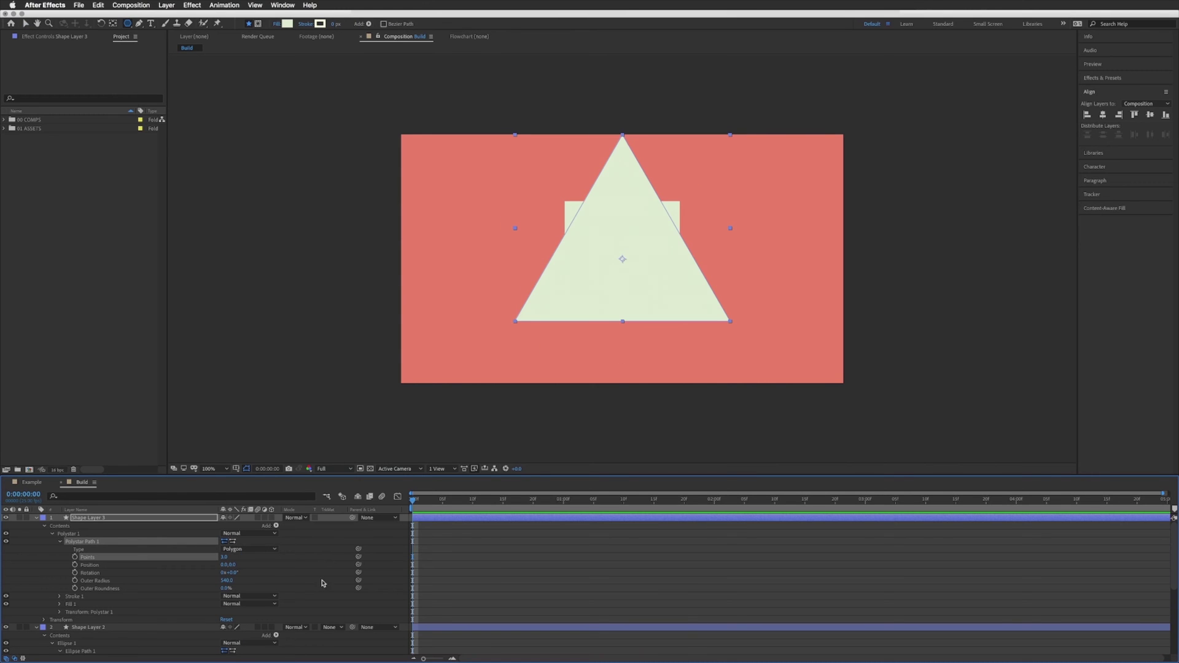
drag(229, 581, 145, 576)
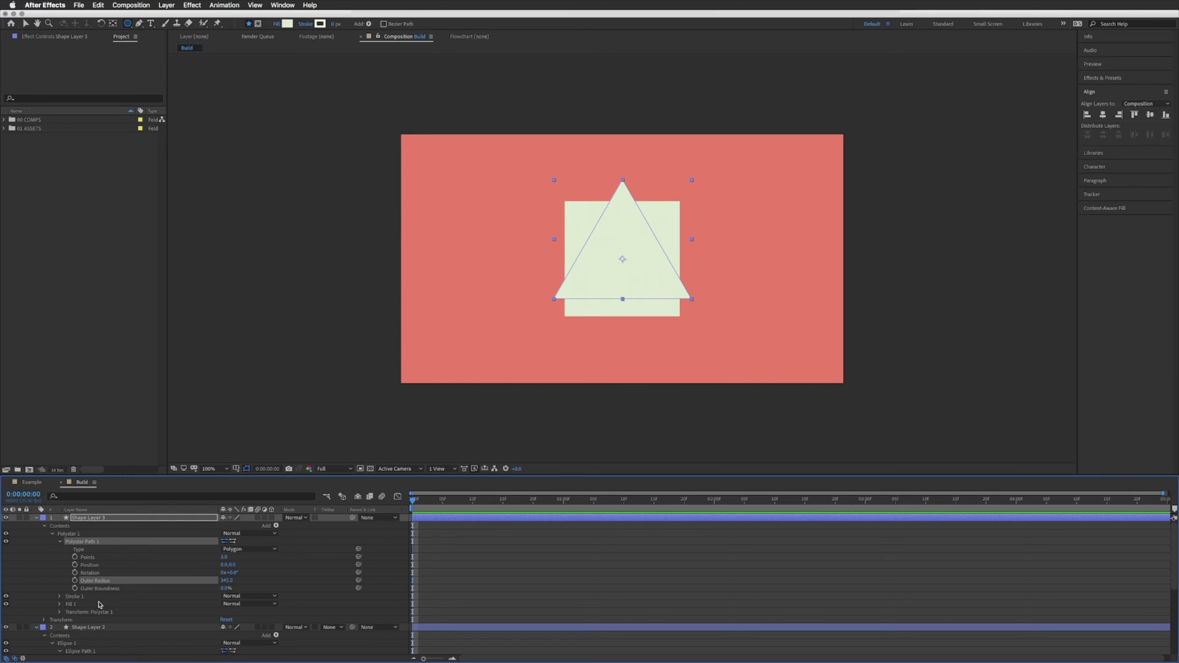
Convert the triangle's Polystar, circle's Ellipse and square's Rectangle paths into Bezier paths.
right_click(78, 543)
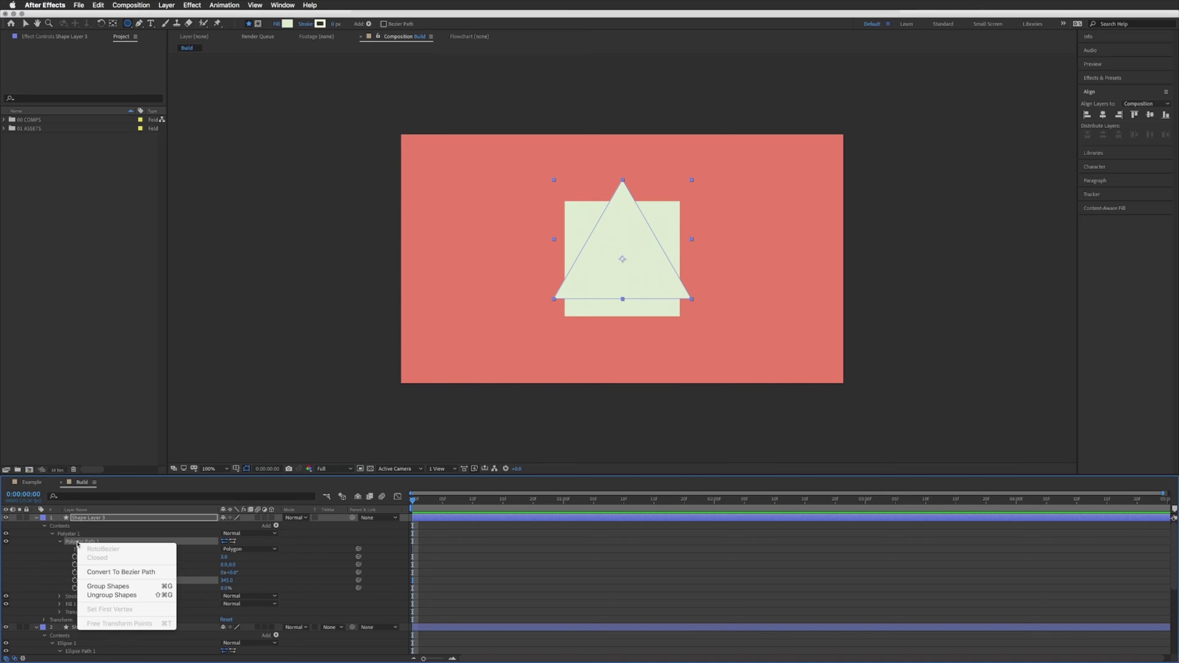
click(110, 571)
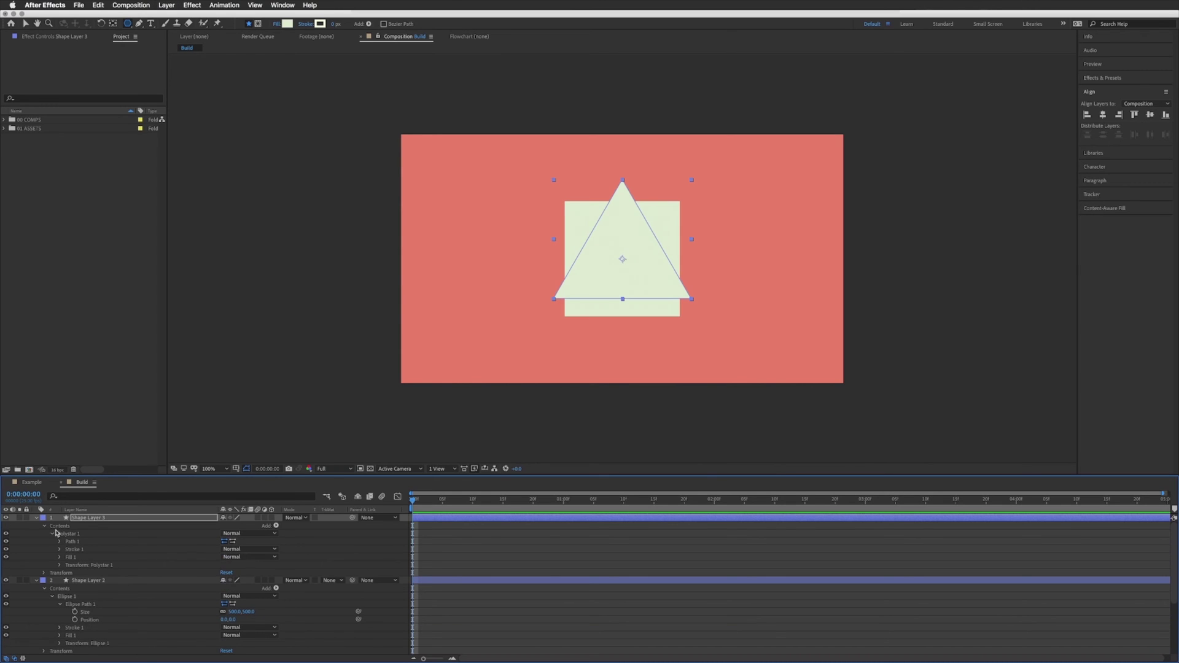
click(36, 517)
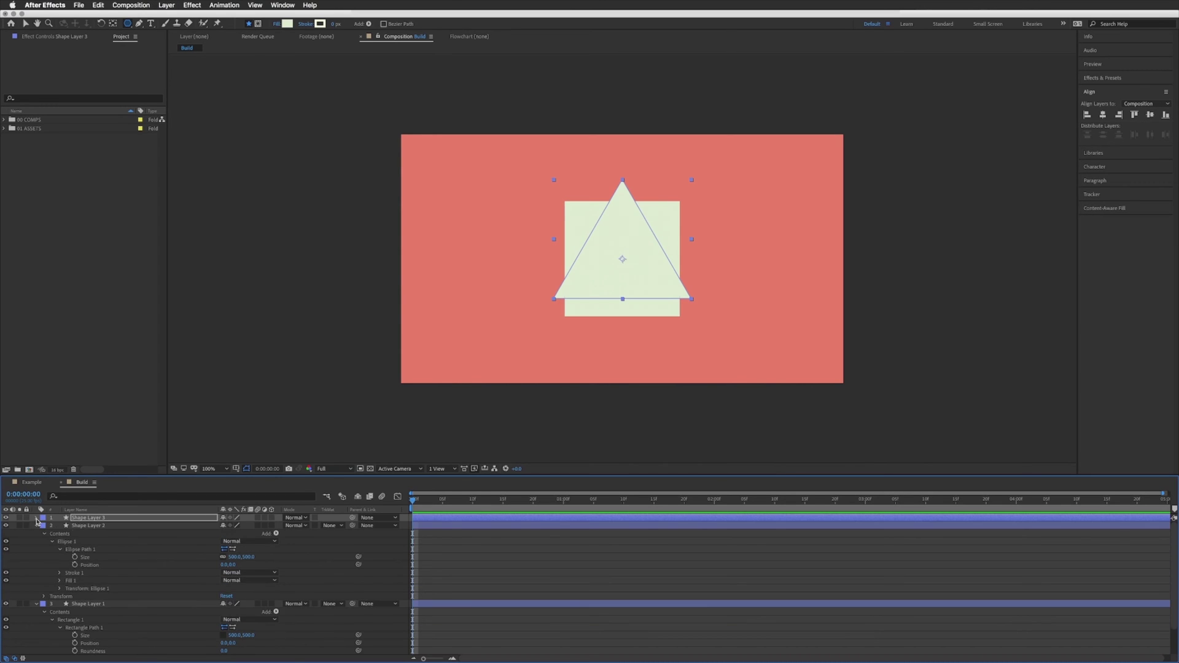
click(80, 550)
right_click(77, 552)
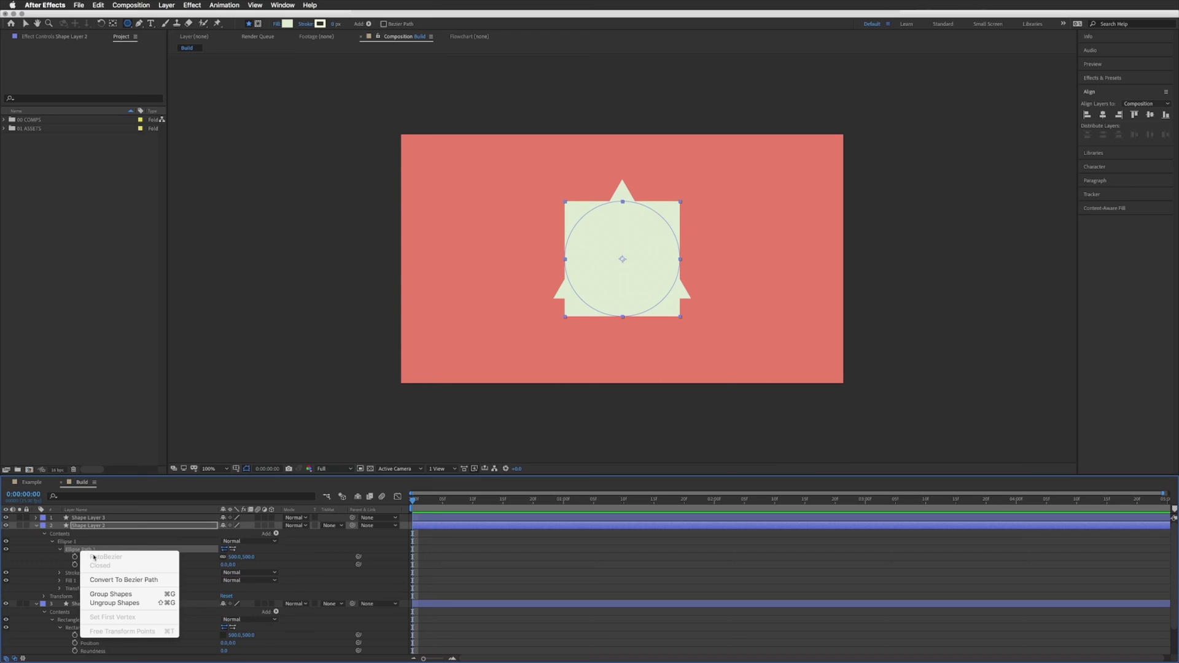
click(115, 580)
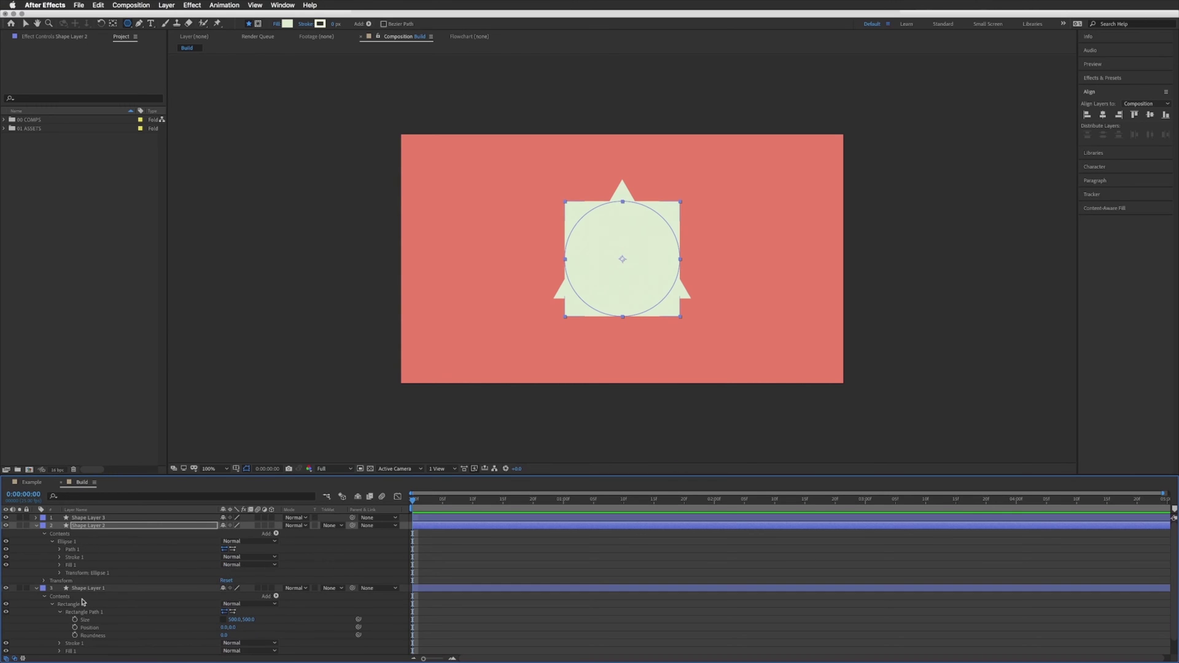
right_click(86, 616)
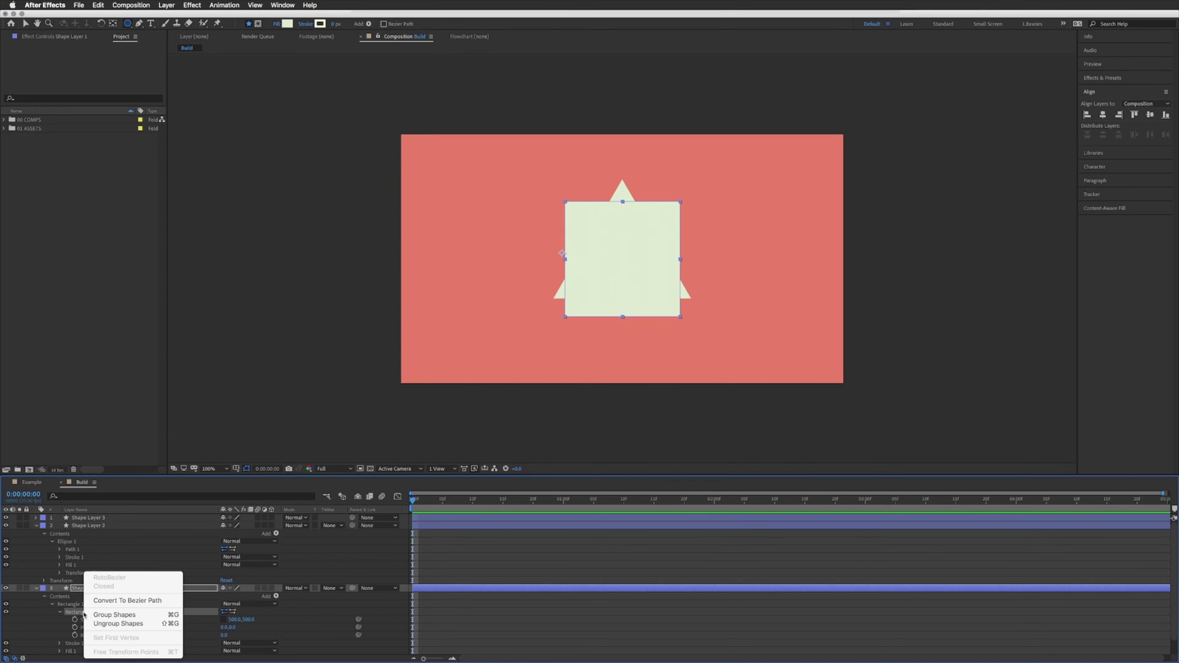
click(114, 602)
Turn on Path keyframing for the triangle, circle and square layers.
click(35, 517)
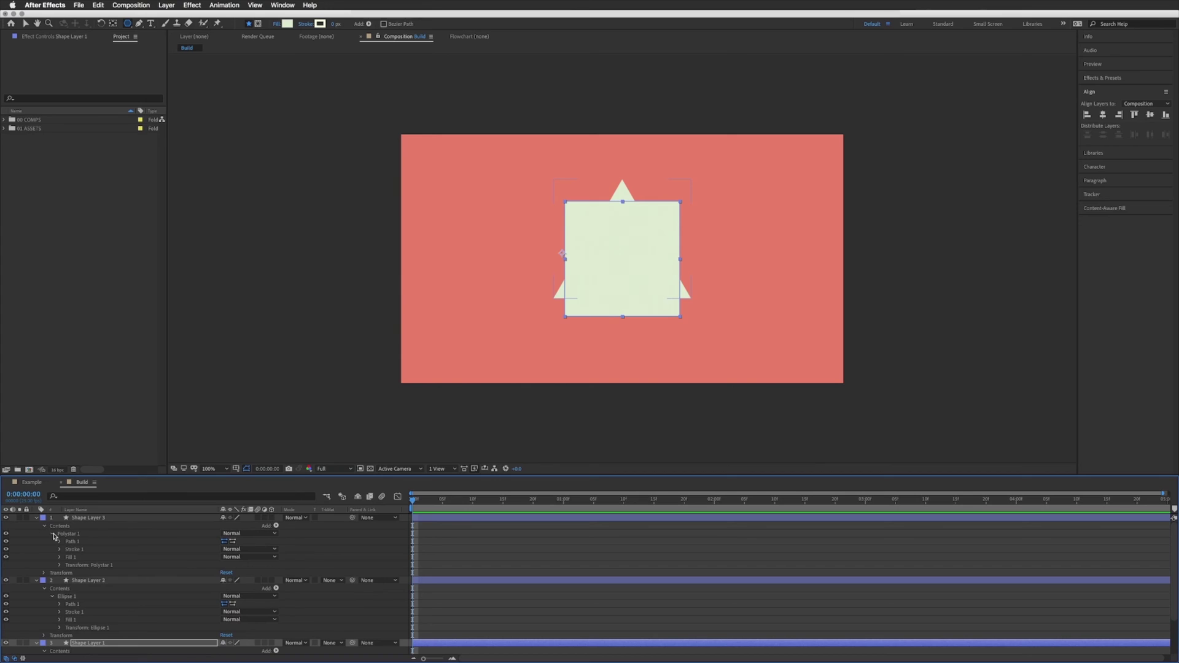
click(70, 542)
click(60, 541)
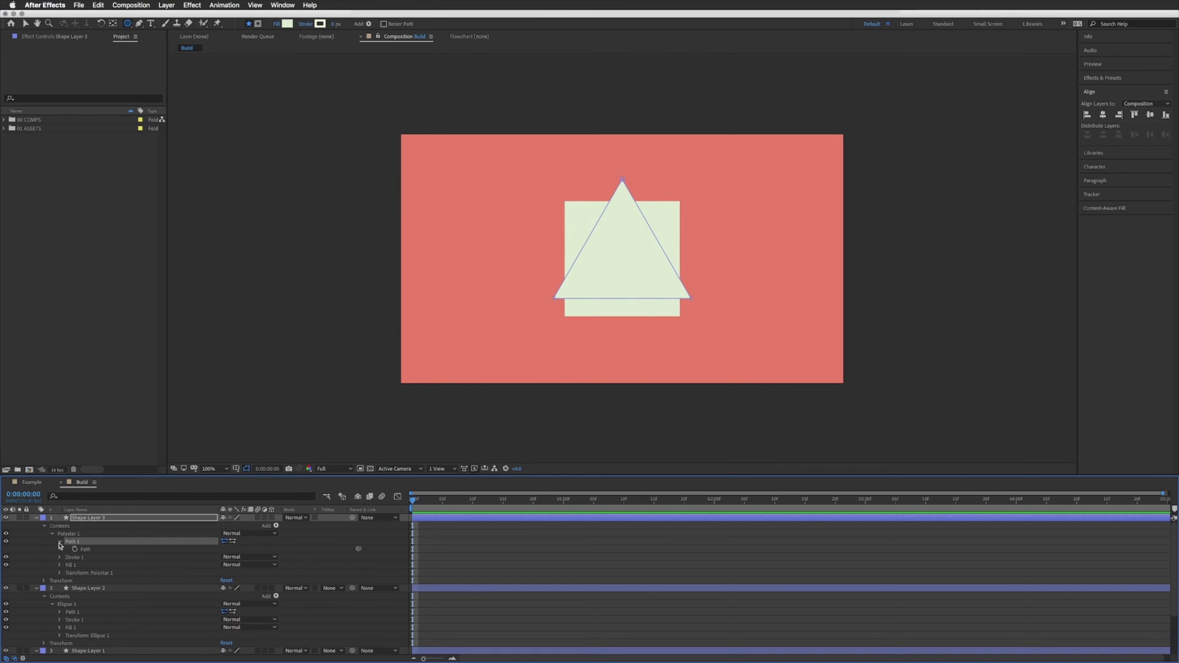
click(75, 549)
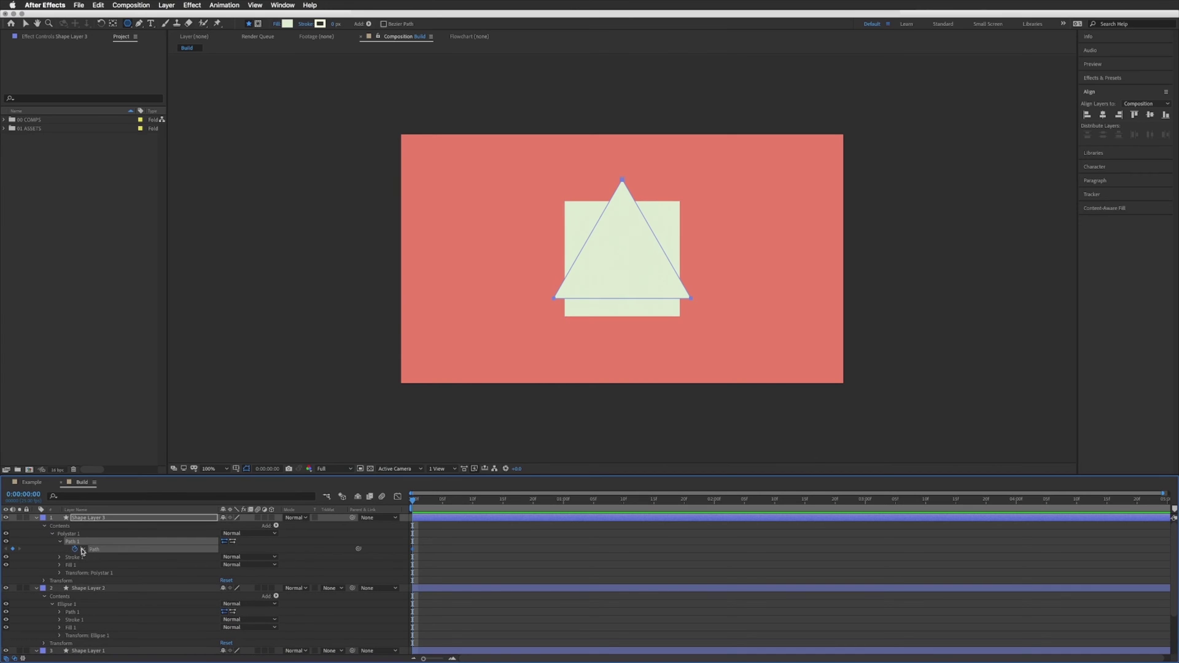
click(36, 518)
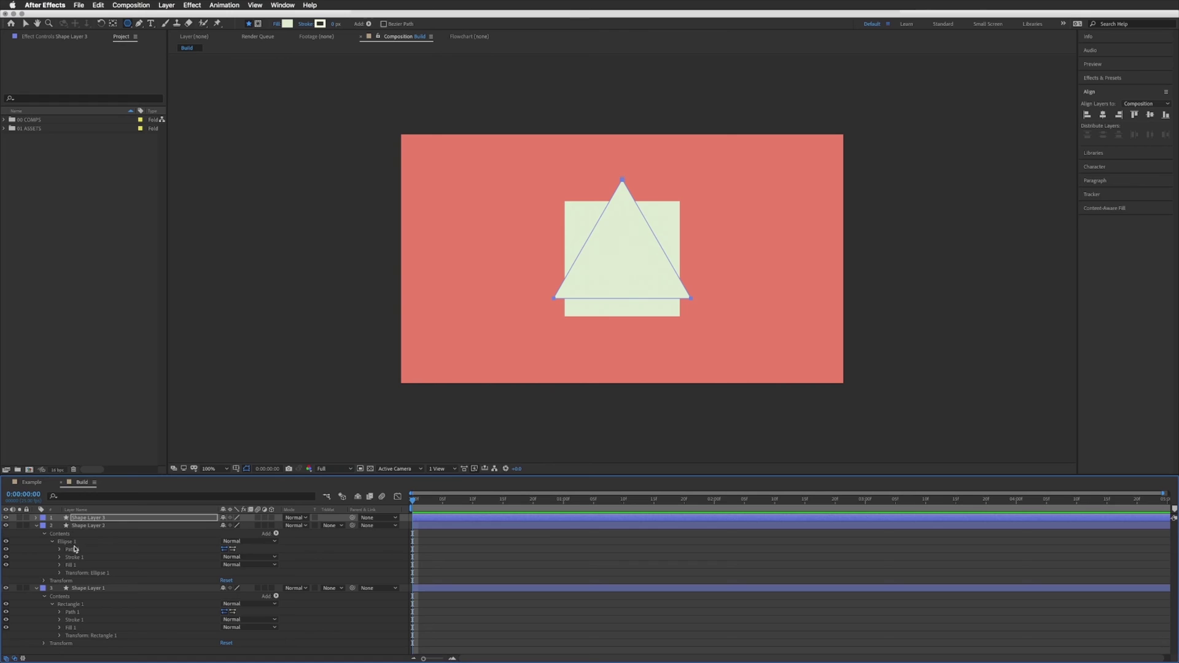
click(72, 549)
click(60, 549)
click(74, 556)
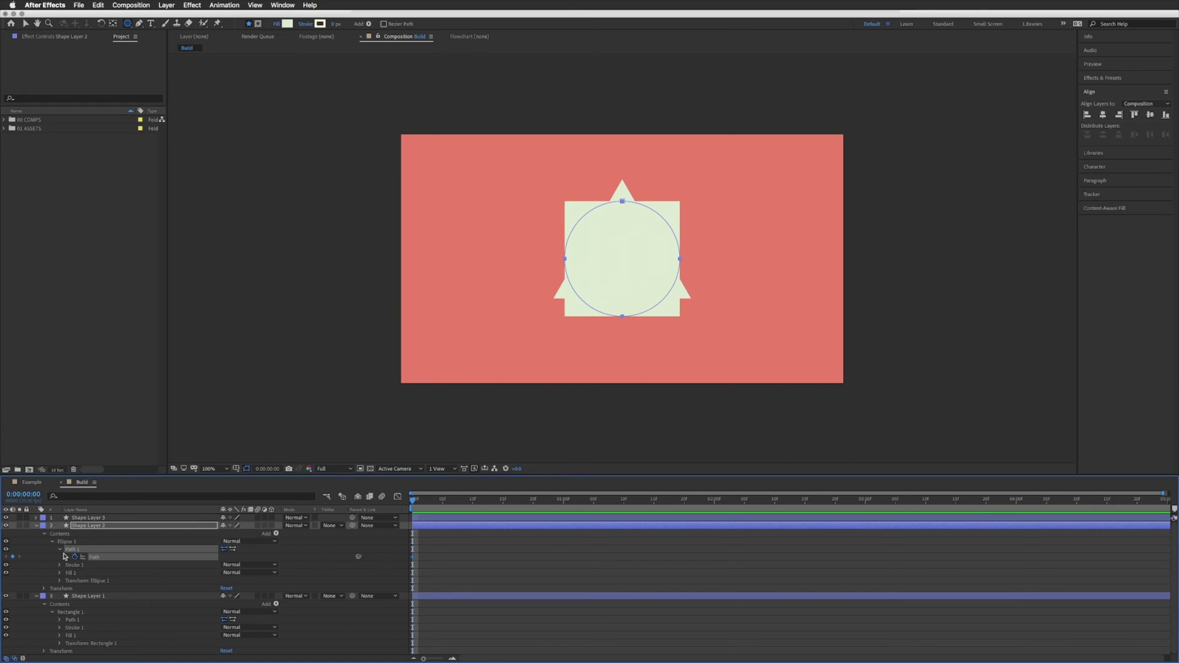
click(36, 526)
click(72, 556)
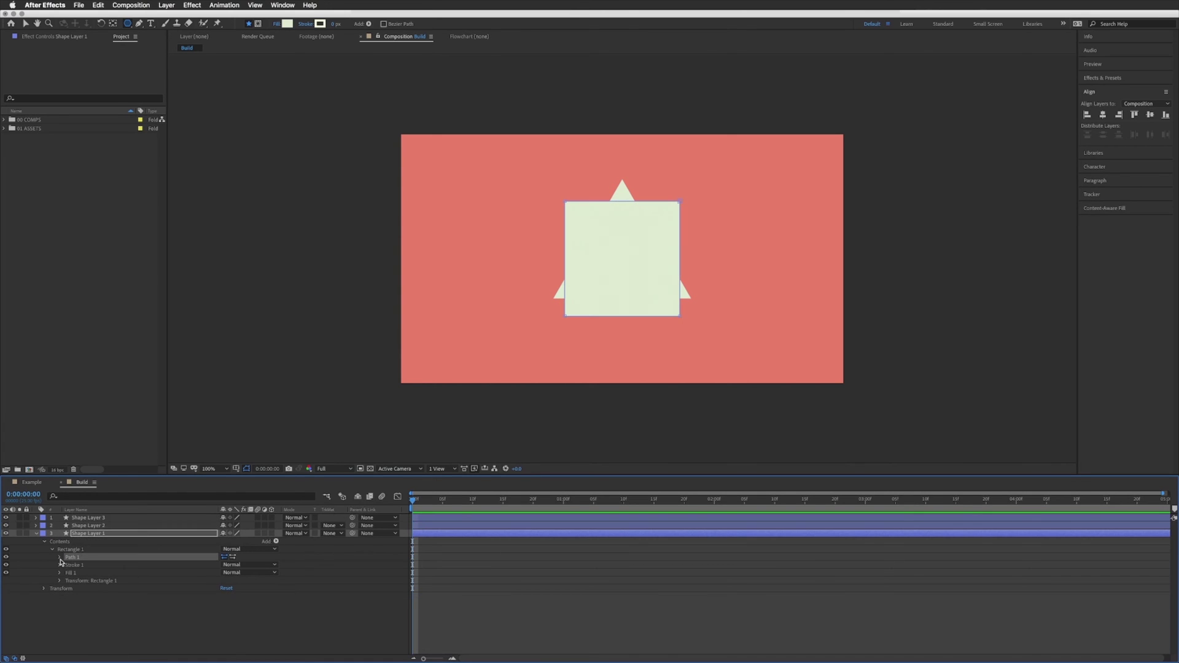
click(59, 556)
click(74, 565)
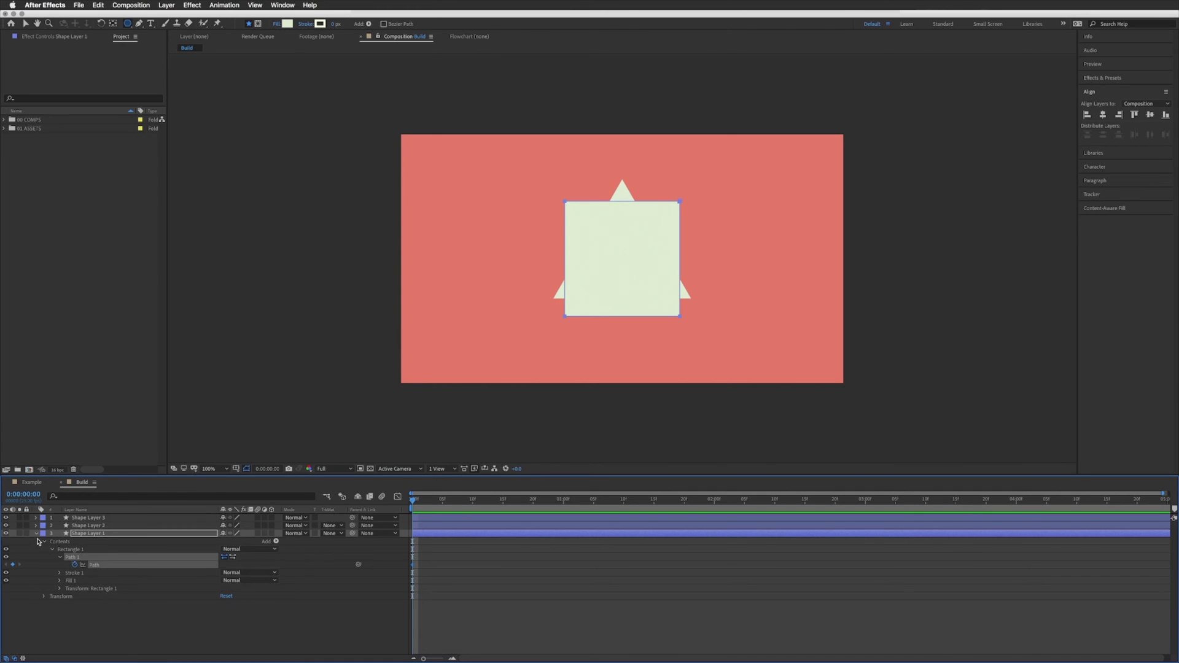
Show only the keyframed Path properties with U and select the square's first path keyframe.
shift+click(69, 517)
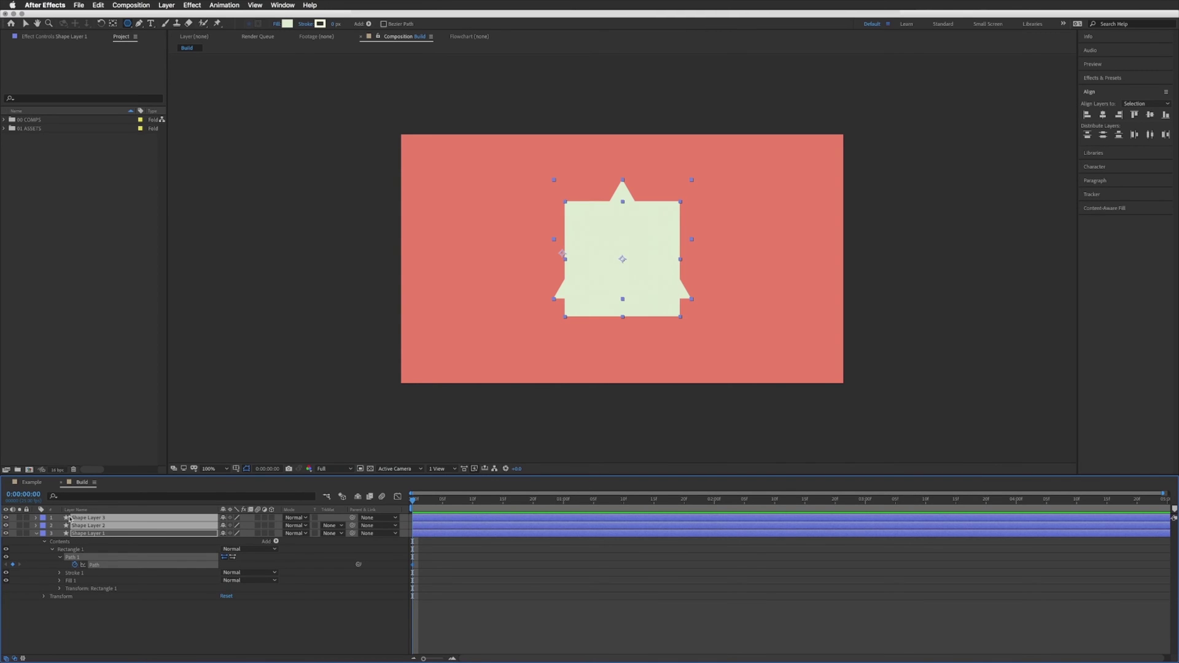
key(u)
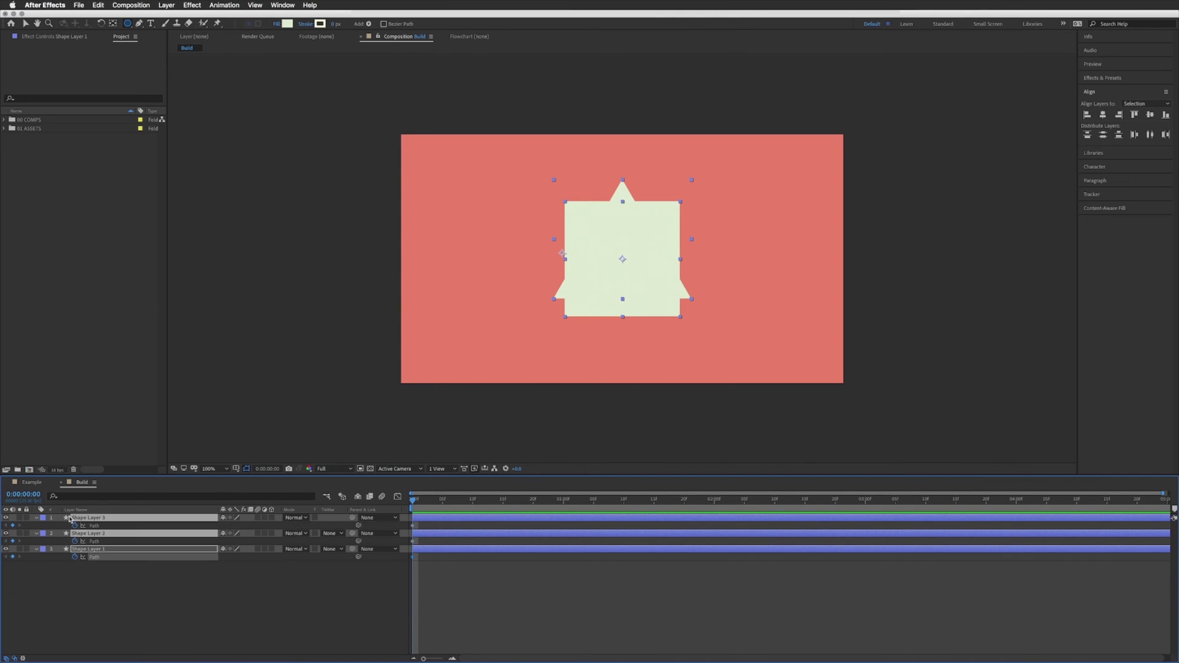
drag(423, 524, 394, 584)
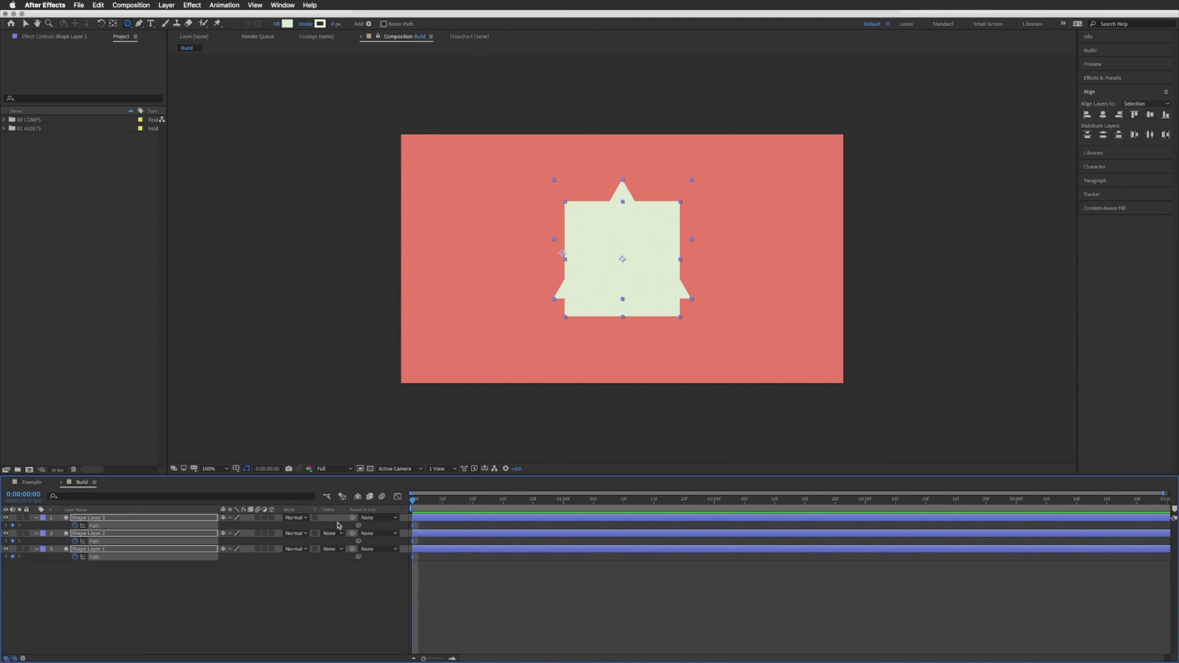
click(437, 601)
click(90, 550)
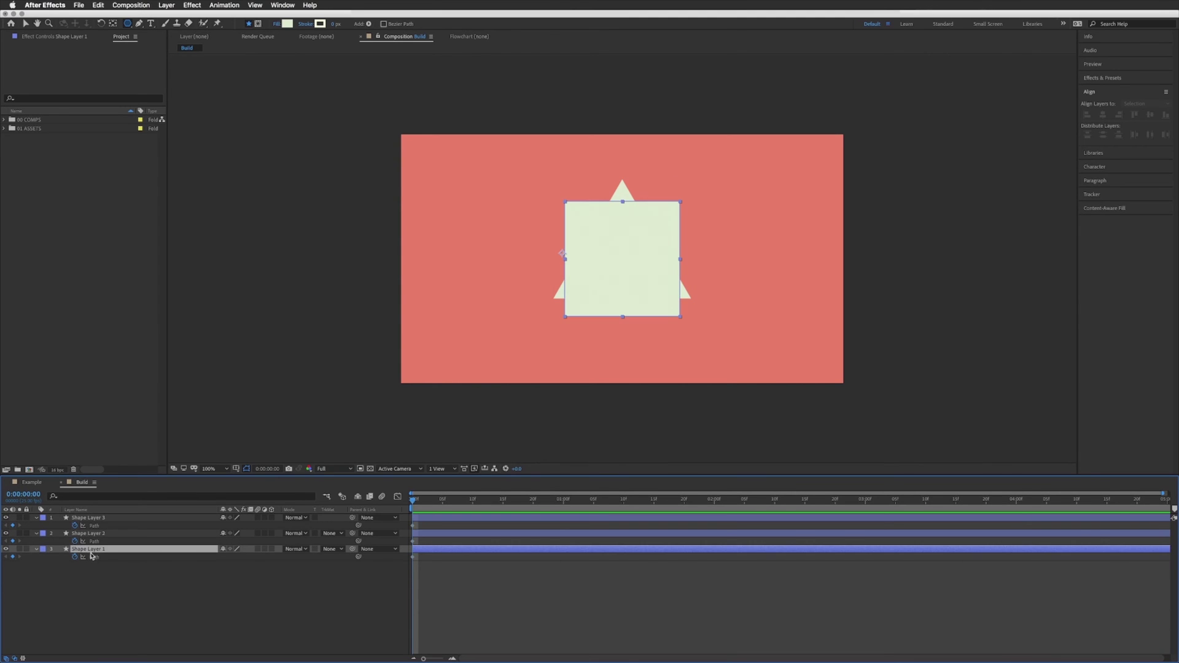
click(413, 557)
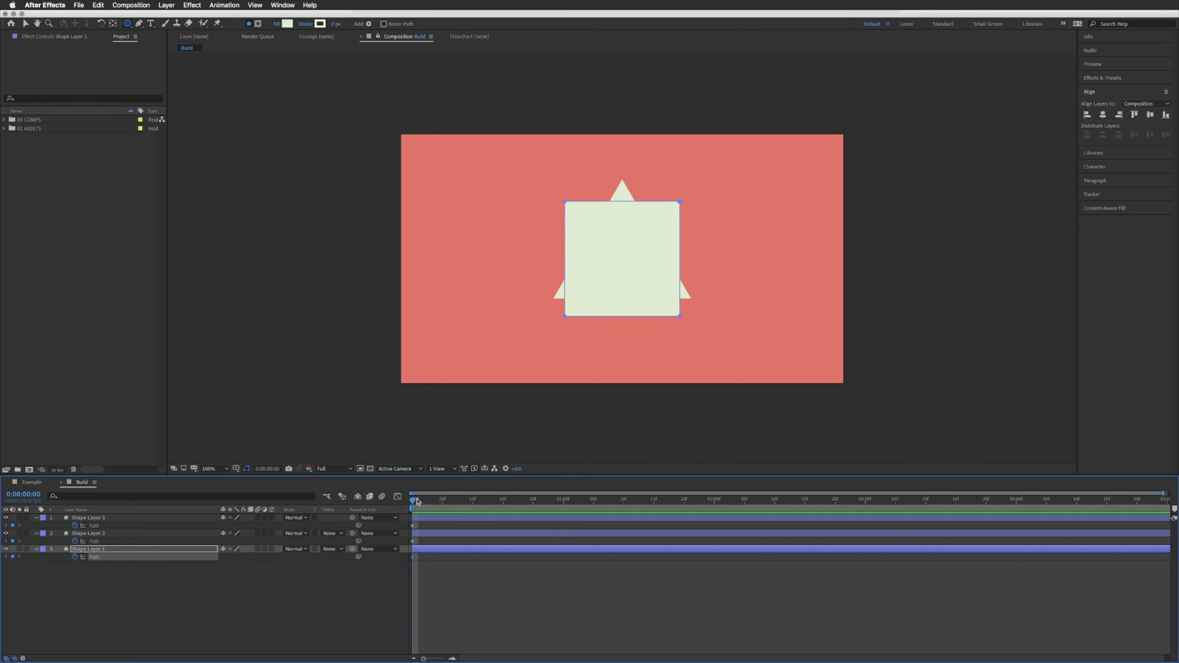
At 1 second, paste the circle's path into the square layer's Path as a keyframe.
drag(414, 501, 564, 503)
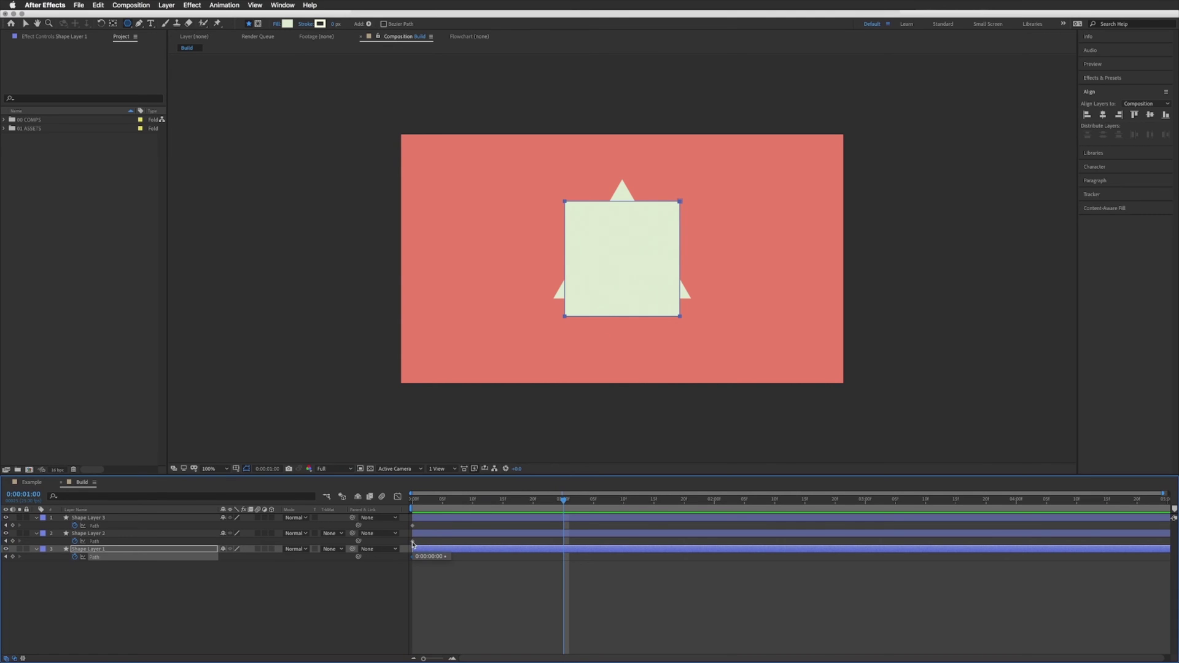
click(412, 542)
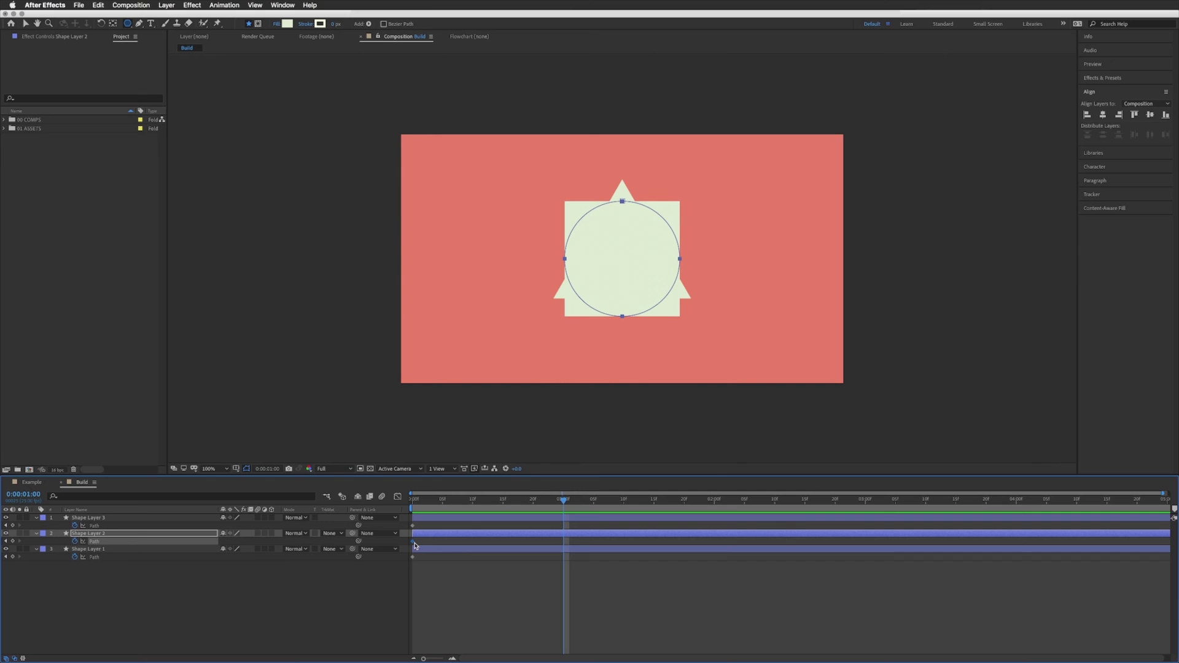
click(412, 557)
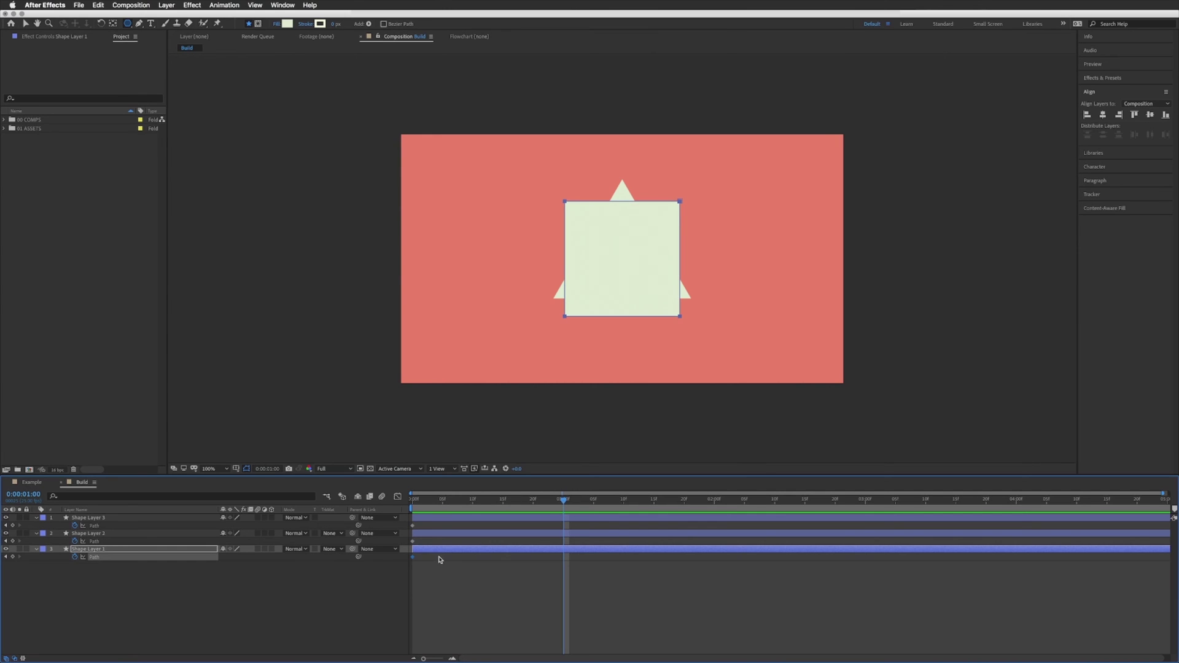
key(ctrl+v)
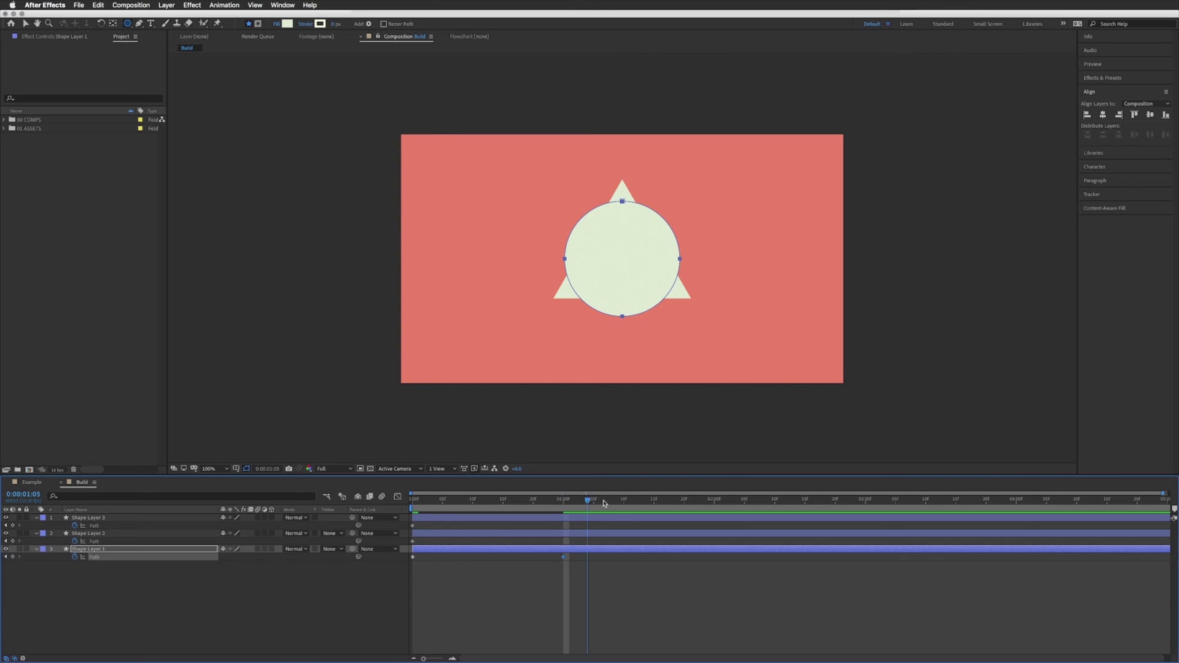
At 2 seconds, paste the triangle's path into the square's Path, then hide the circle layer.
drag(603, 502, 714, 505)
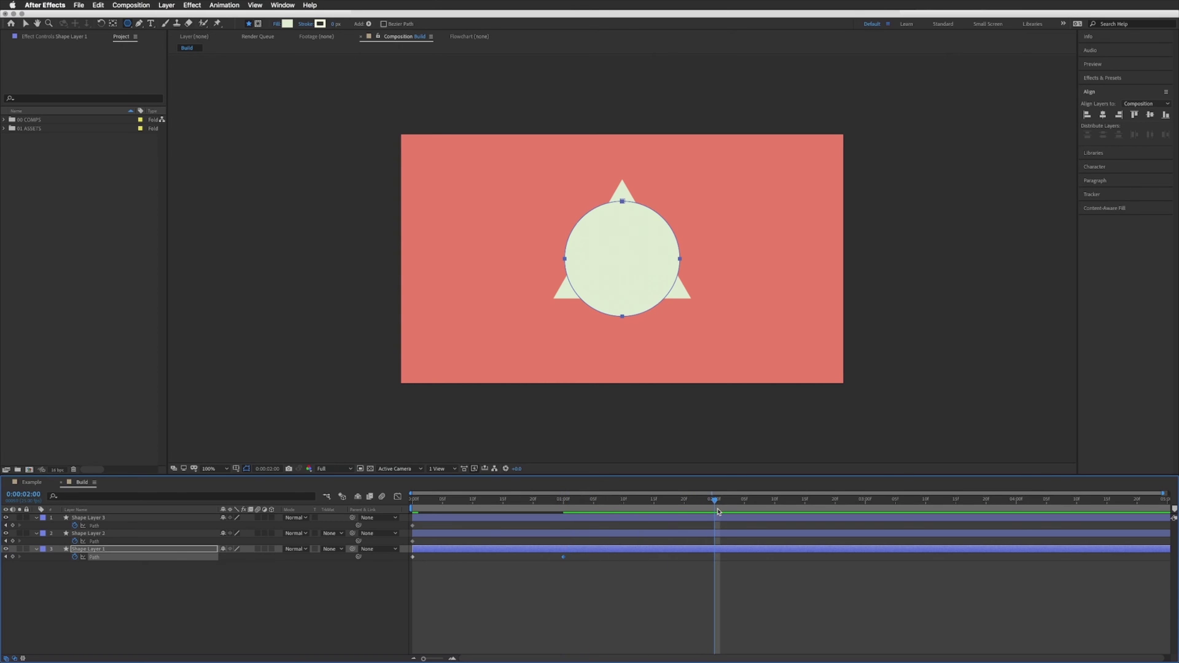
click(415, 520)
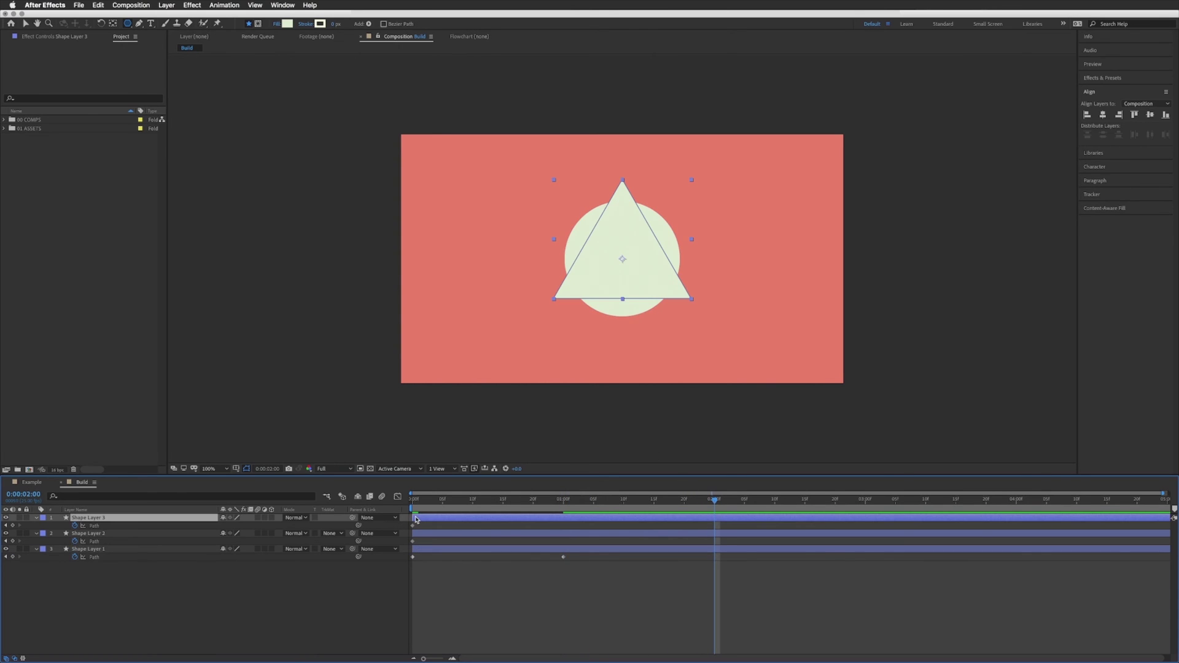
click(412, 526)
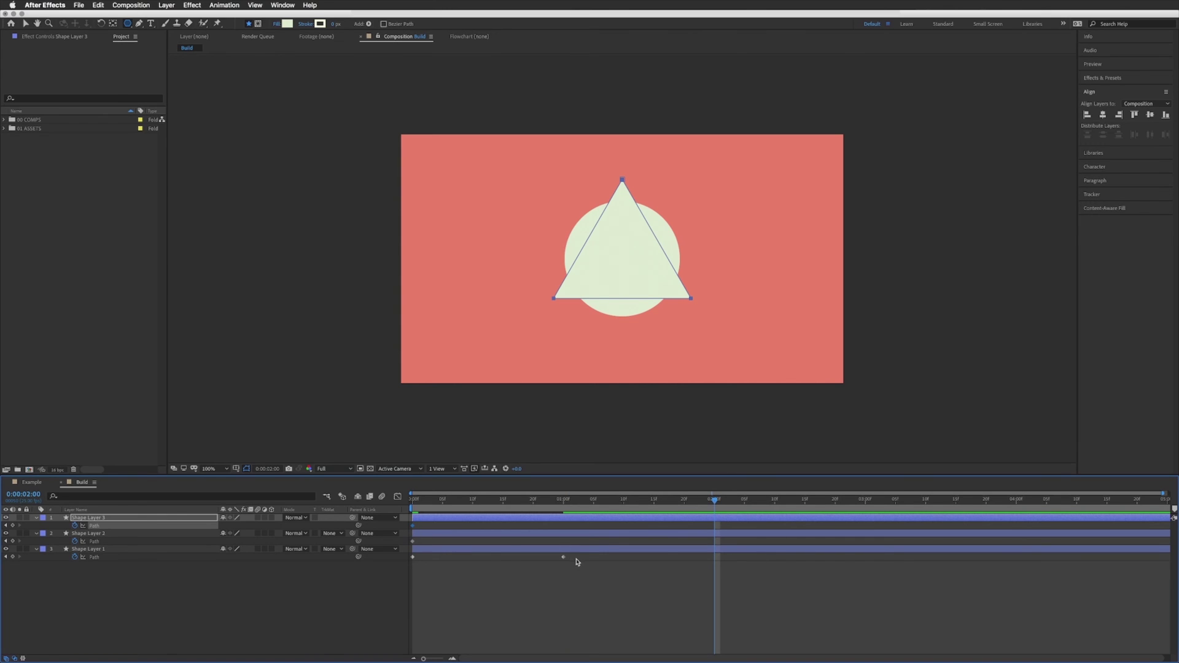
drag(577, 561, 436, 580)
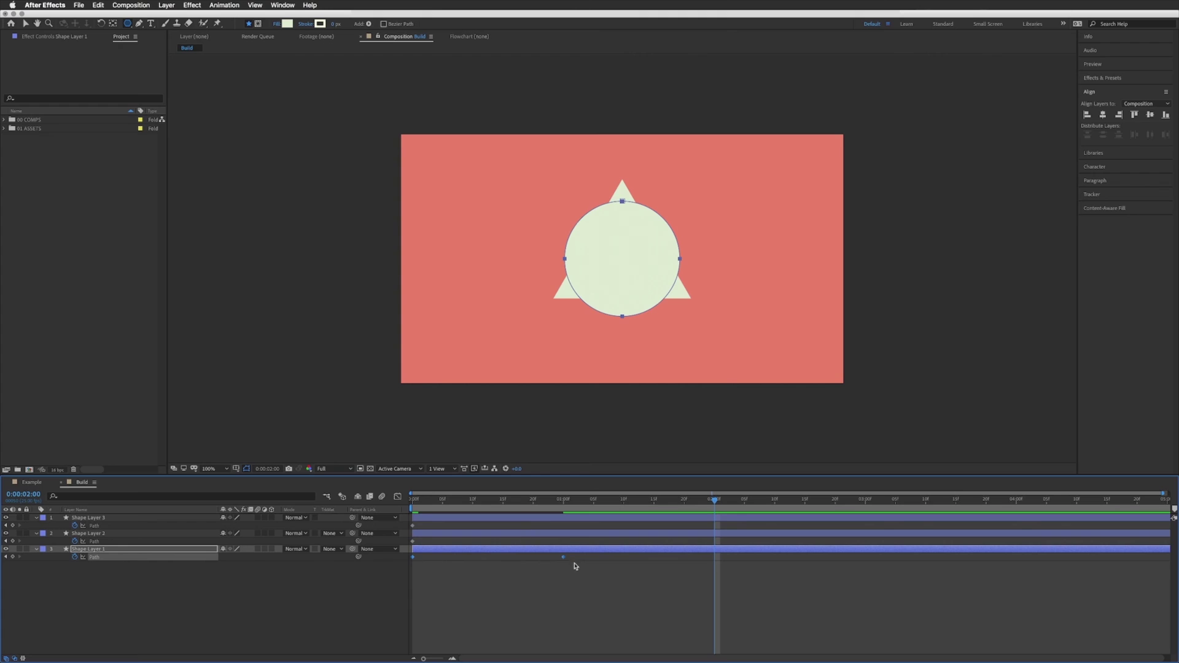
key(super+v)
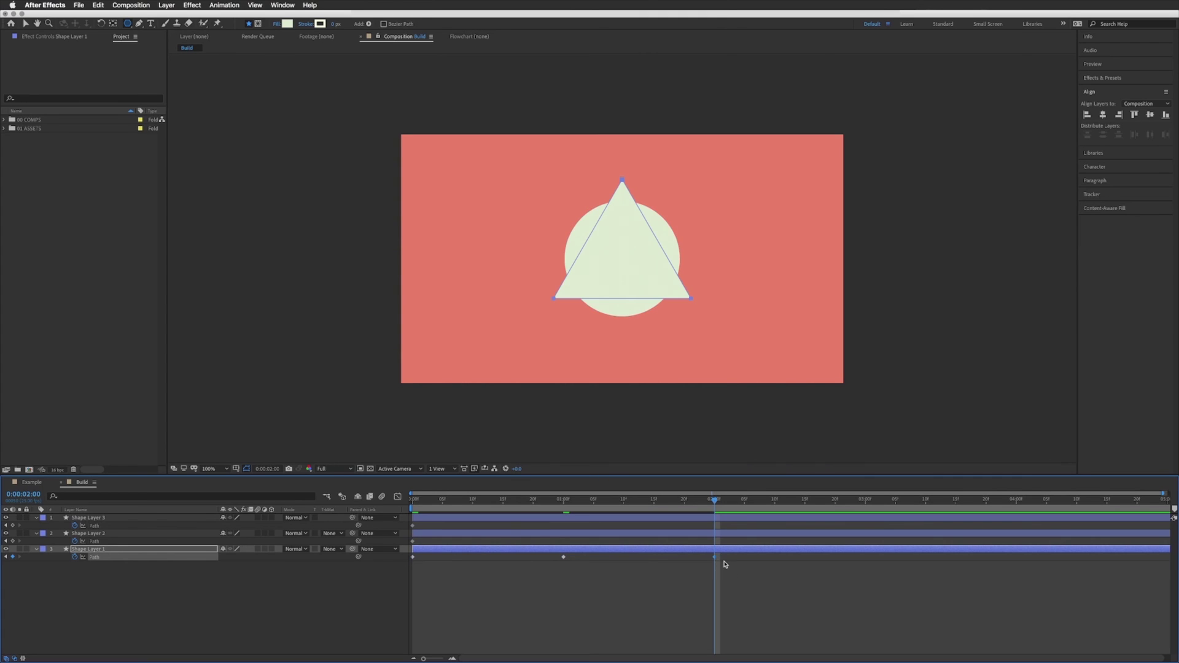
click(6, 532)
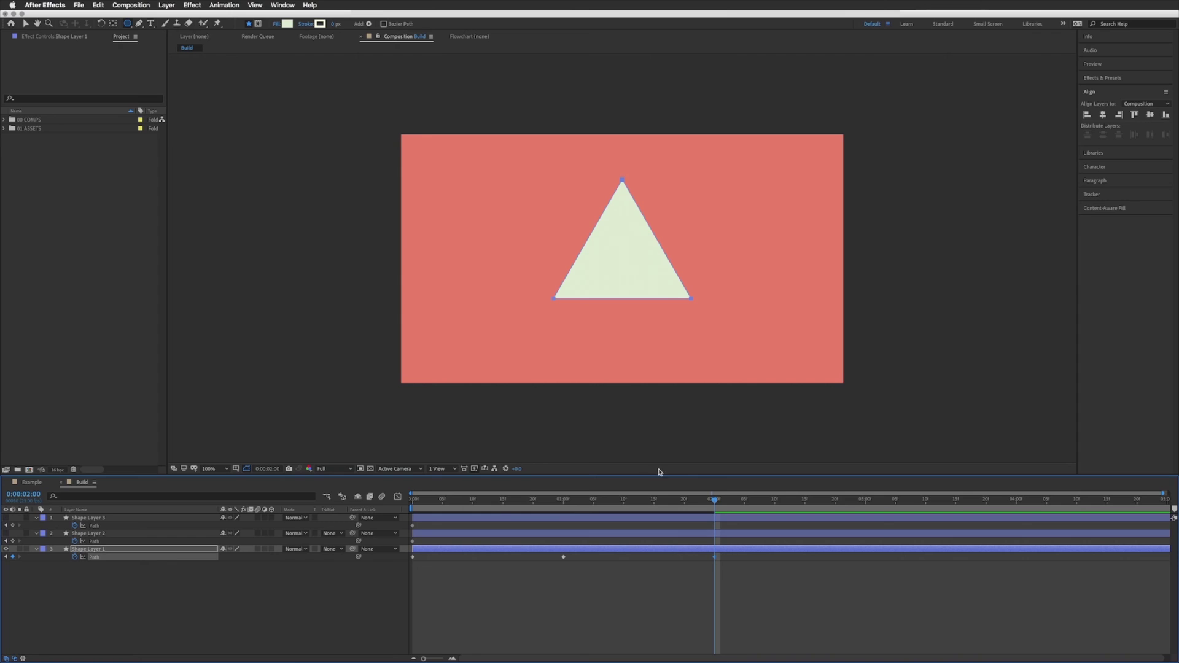
mouse_move(714, 500)
mouse_down()
mouse_move(466, 499)
mouse_move(705, 520)
mouse_up()
Check the morph near 1 second, then hide the morphing layer and the triangle layer.
click(615, 556)
click(615, 548)
click(57, 610)
click(5, 548)
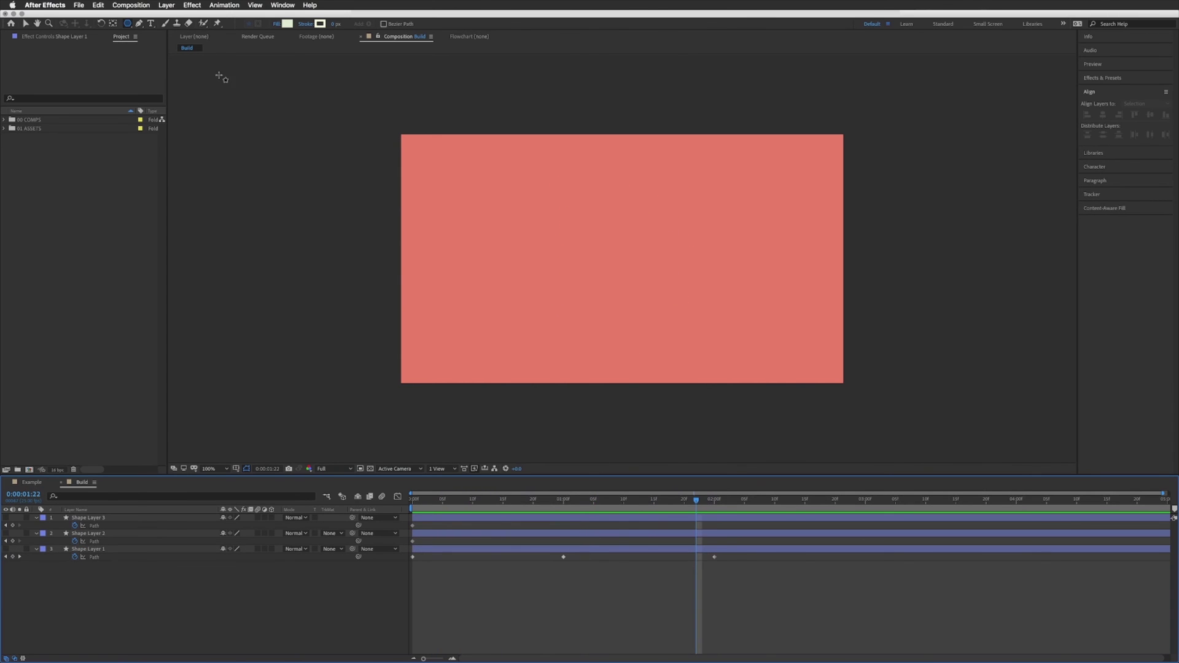
Draw a circle and, to its right, a square as two new shape layers.
click(127, 24)
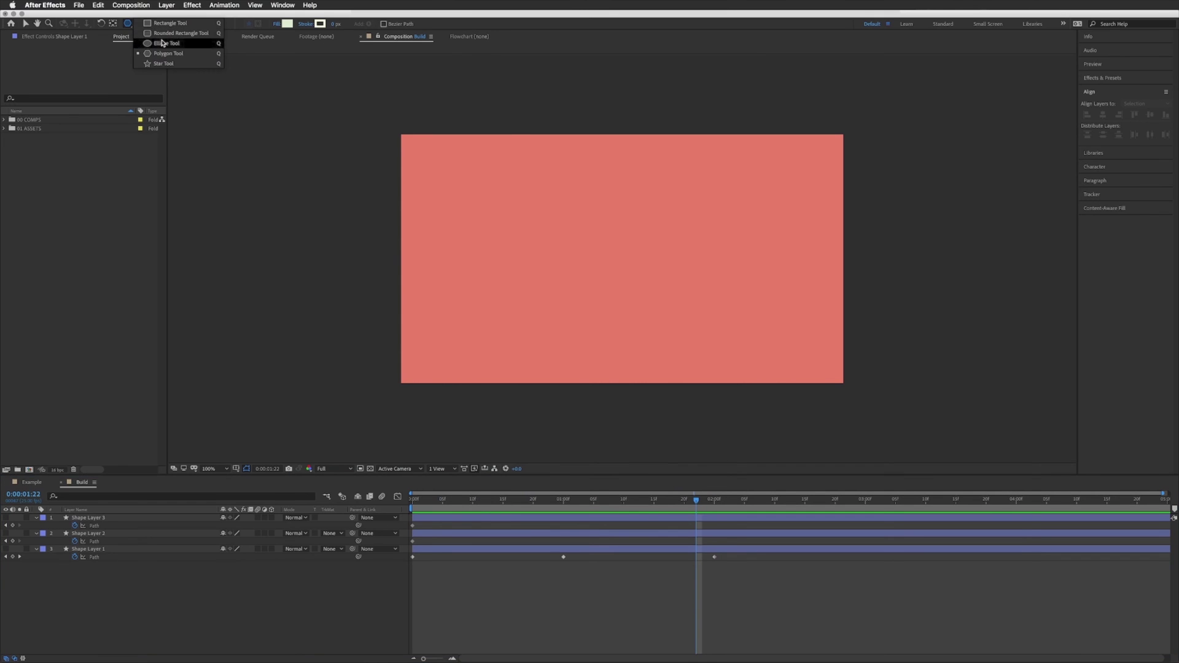
click(164, 43)
drag(430, 168, 546, 264)
click(542, 532)
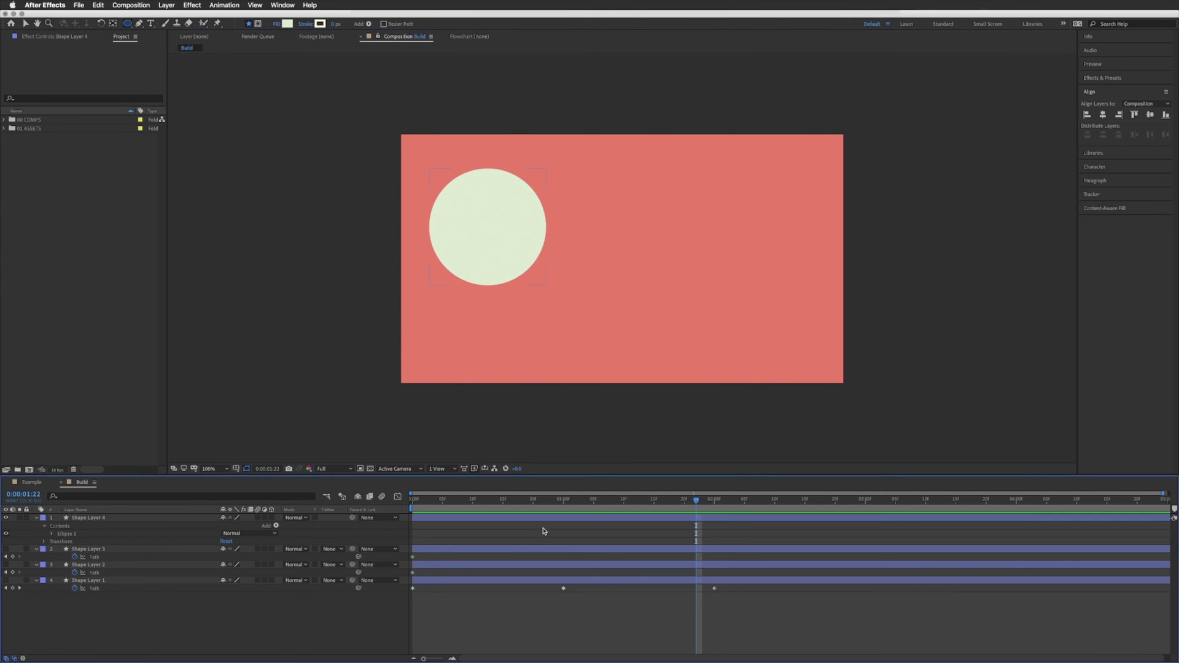
click(127, 23)
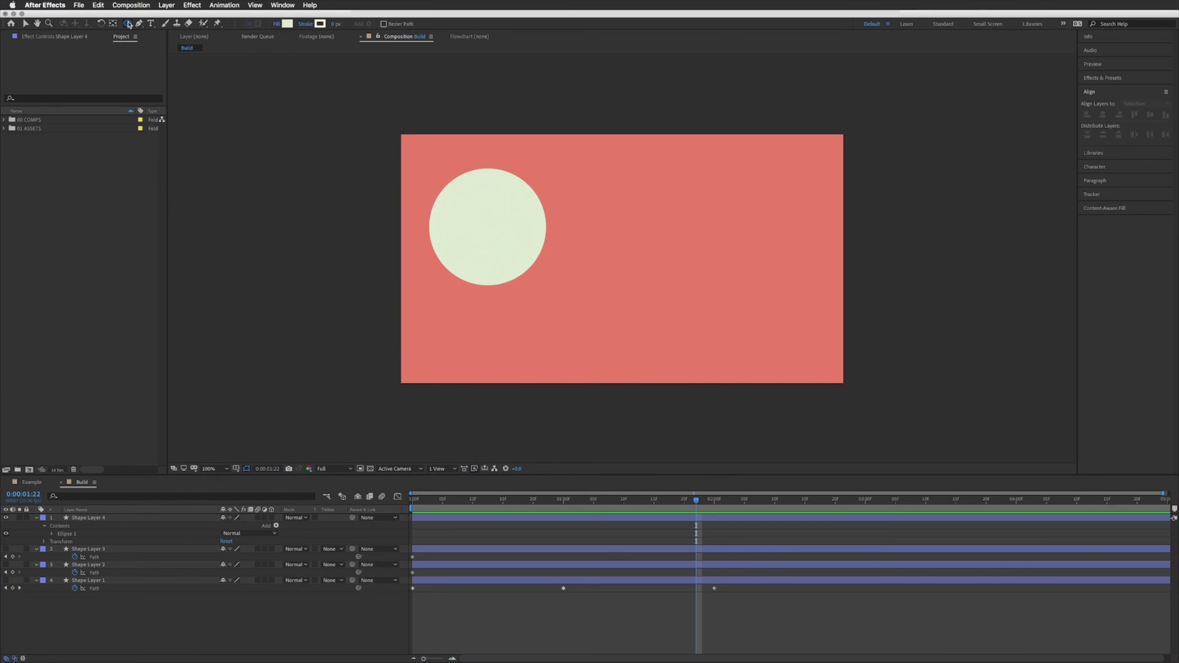
click(153, 35)
drag(592, 204, 698, 310)
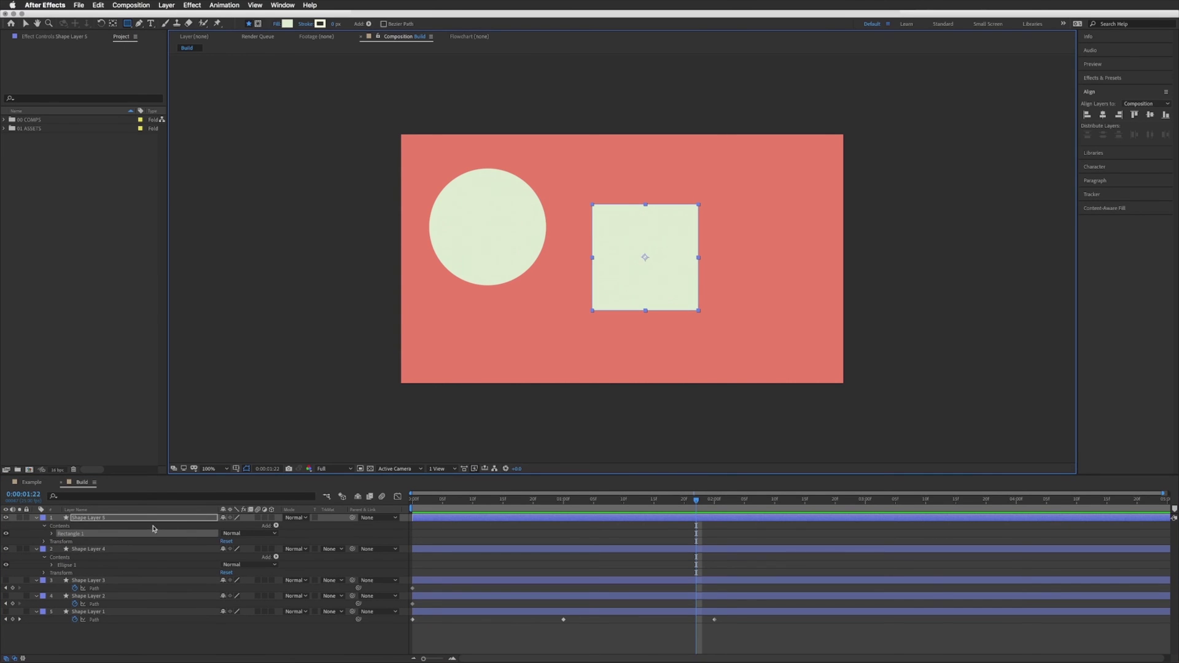
Centre the new square and circle horizontally and vertically in the composition.
click(196, 477)
click(1102, 114)
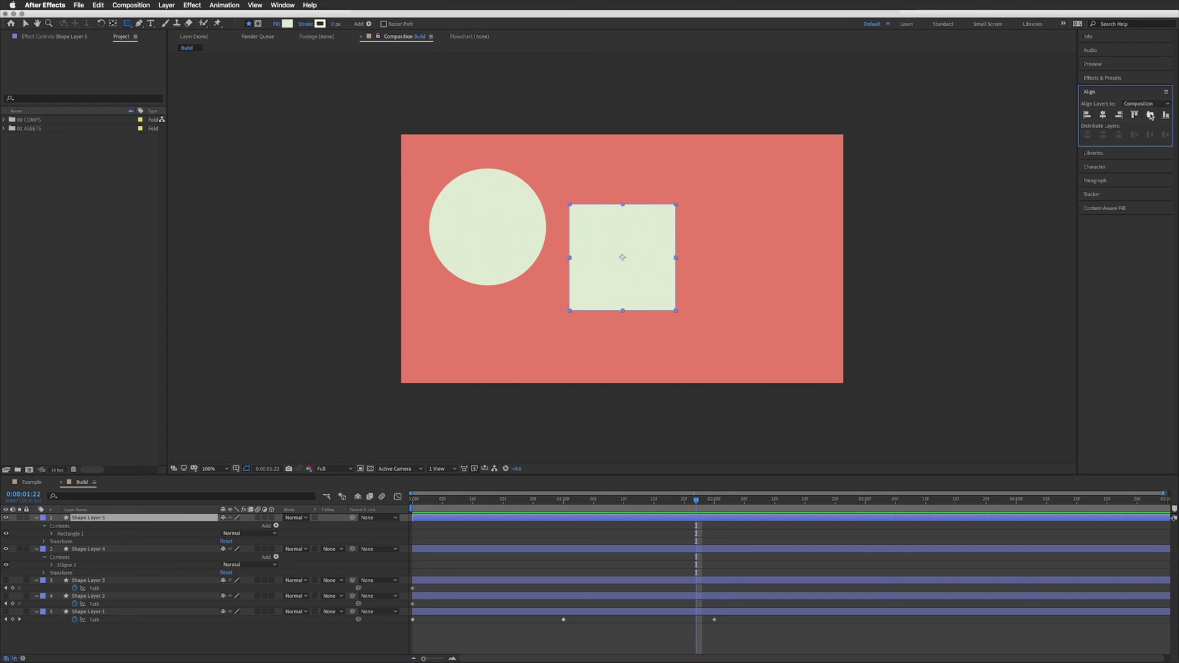
click(1150, 114)
click(84, 550)
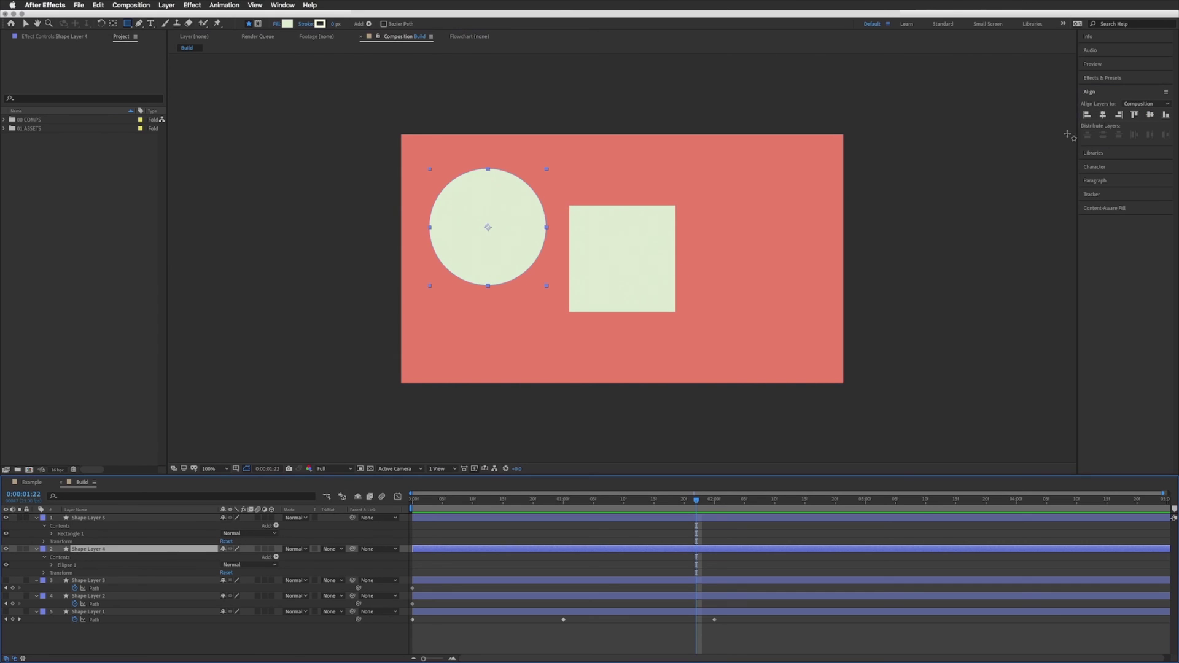
click(1103, 114)
click(1150, 114)
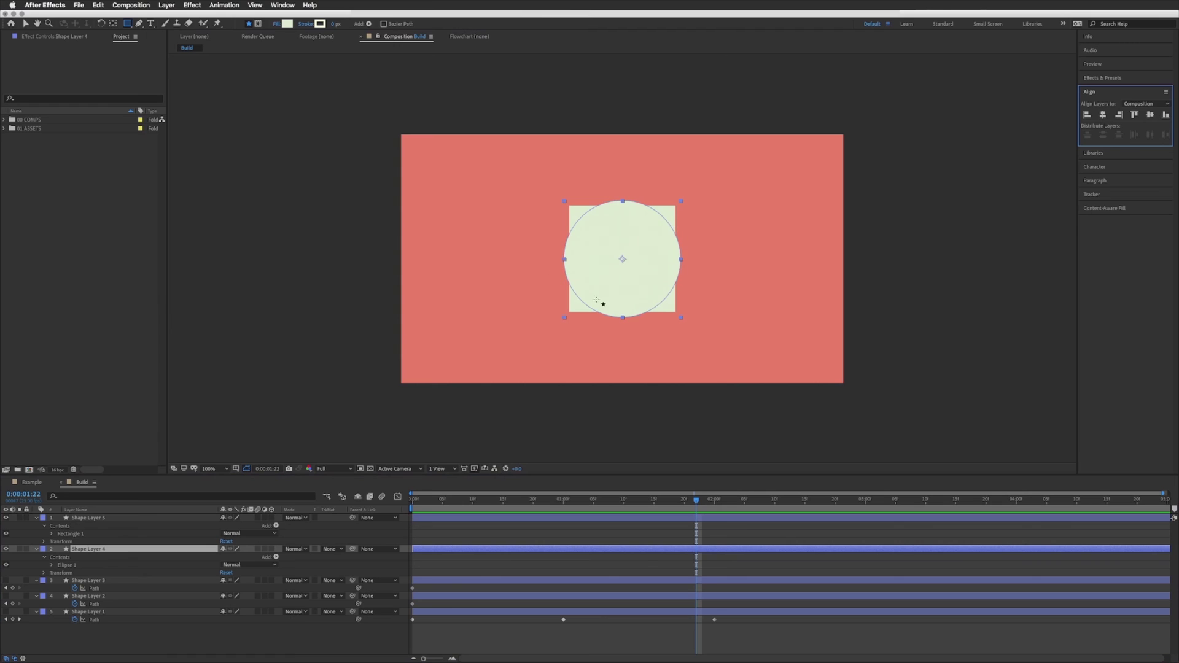
click(411, 500)
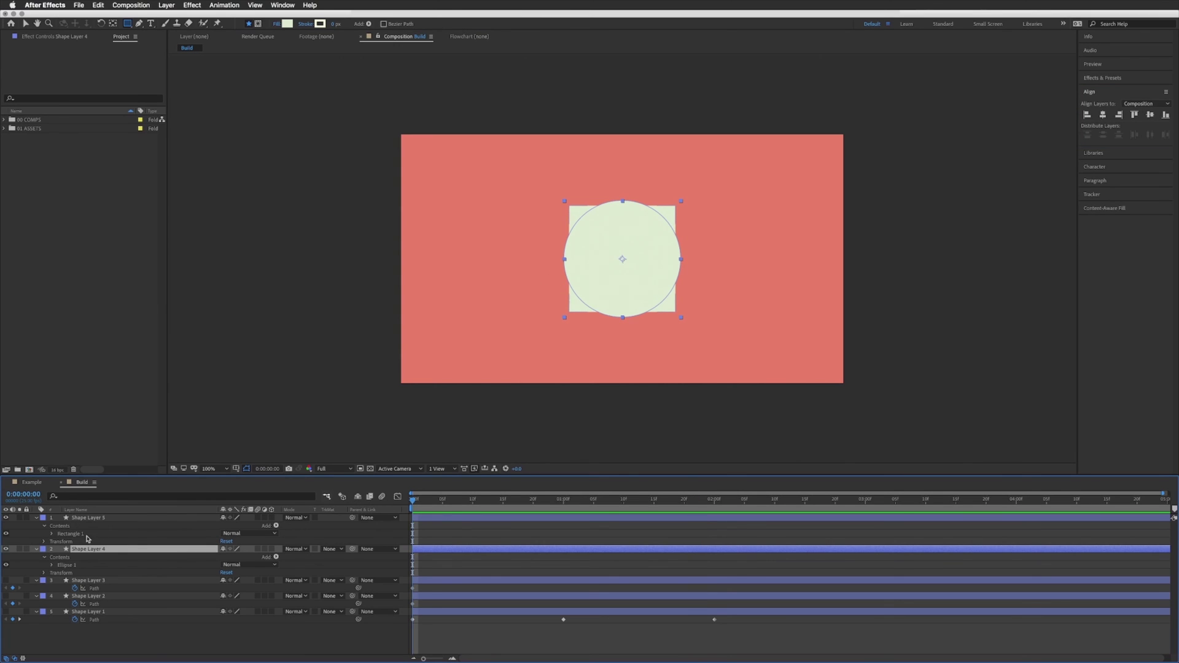
Convert the new square's Rectangle Path and circle's Ellipse Path into Bezier paths.
click(52, 534)
right_click(81, 541)
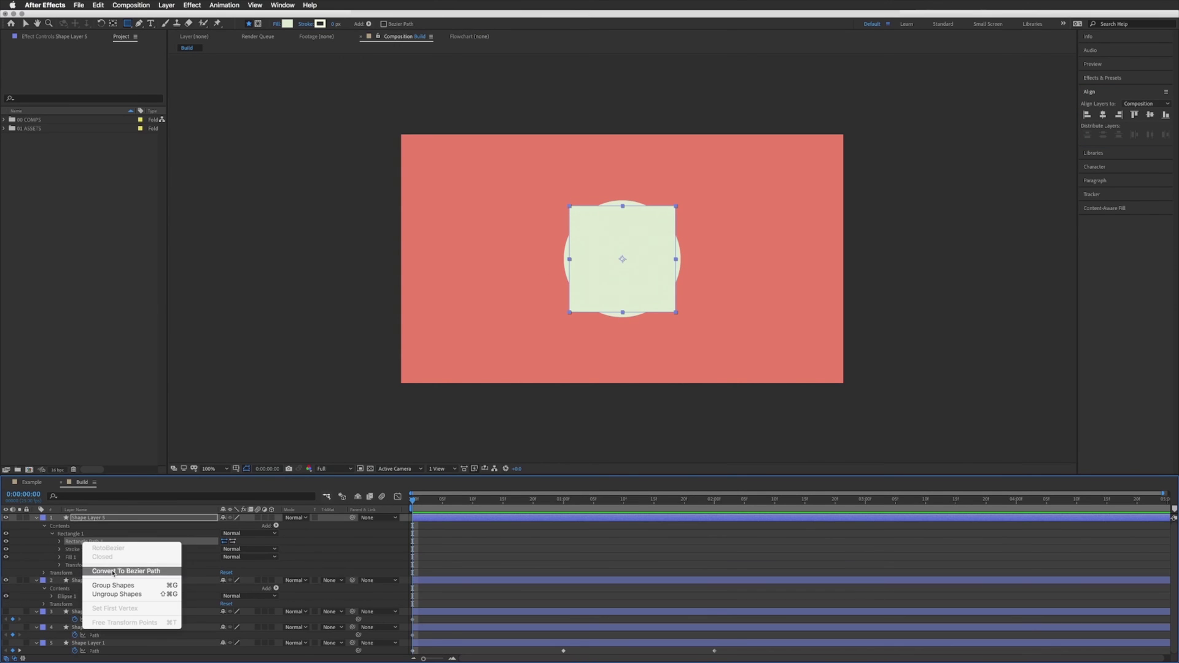
click(69, 591)
click(52, 596)
right_click(68, 604)
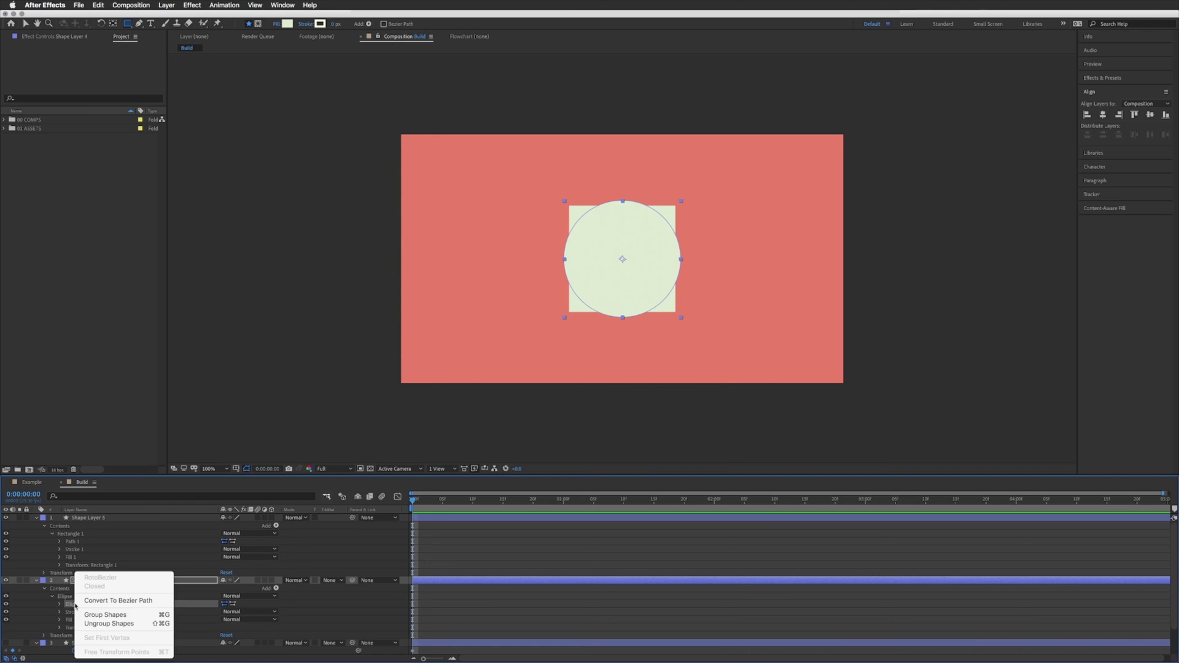
click(90, 600)
Reveal both layers' Path properties and use U to list only their Path rows.
click(59, 604)
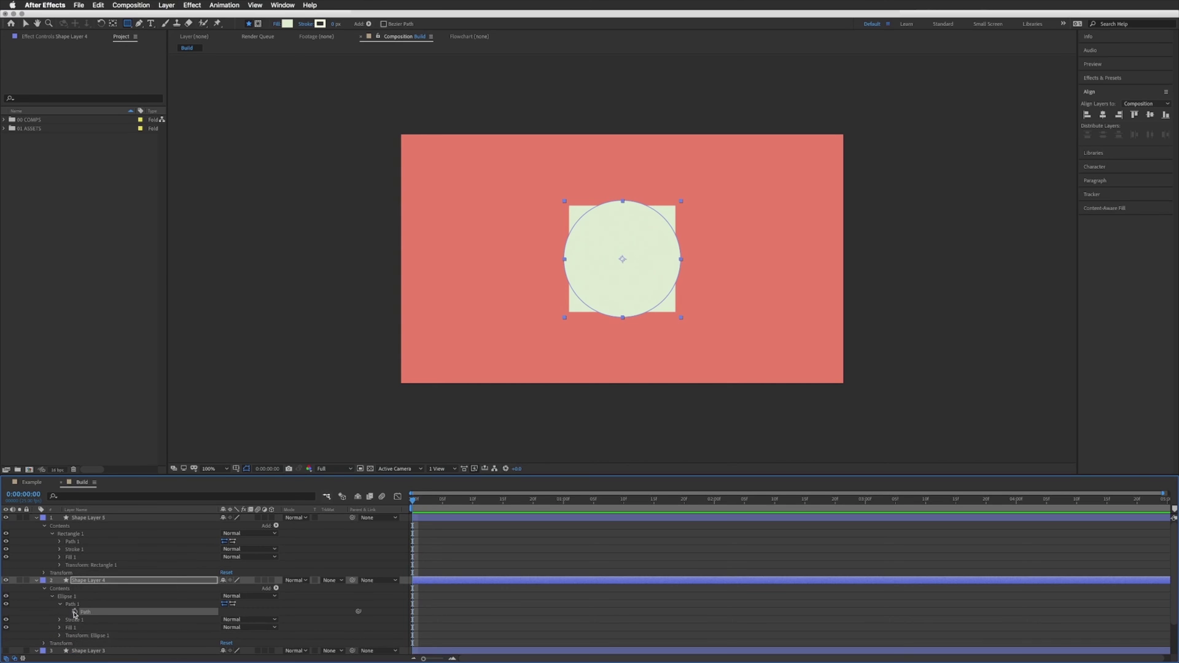
click(52, 534)
click(53, 535)
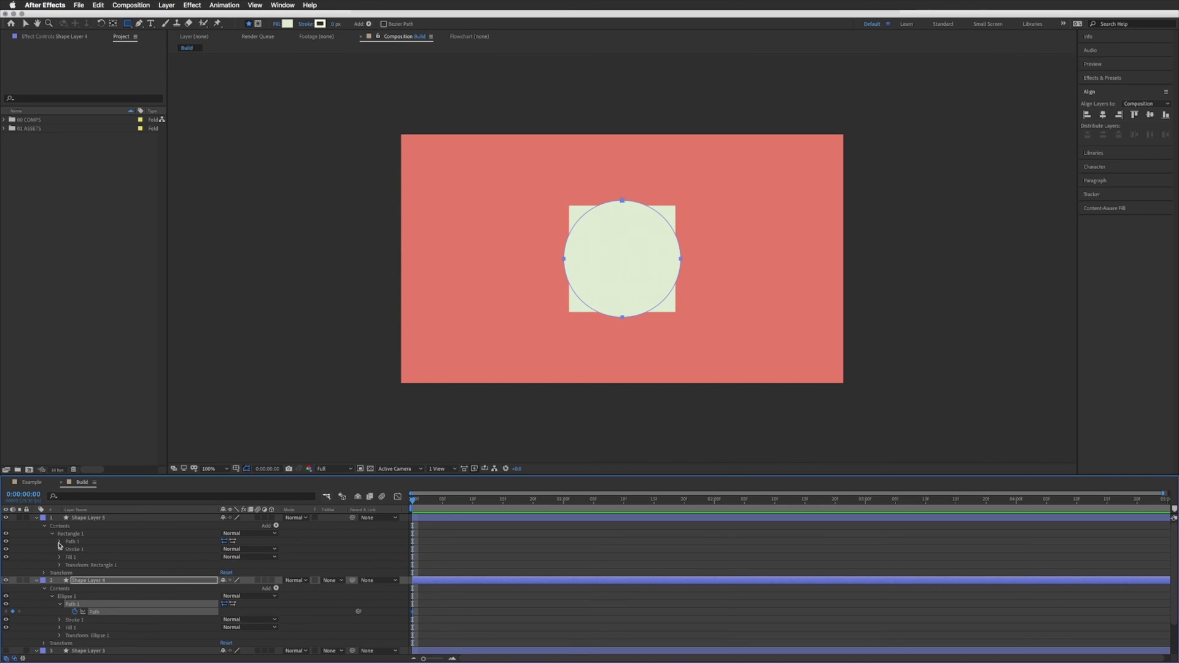
click(60, 542)
click(76, 550)
shift+click(94, 587)
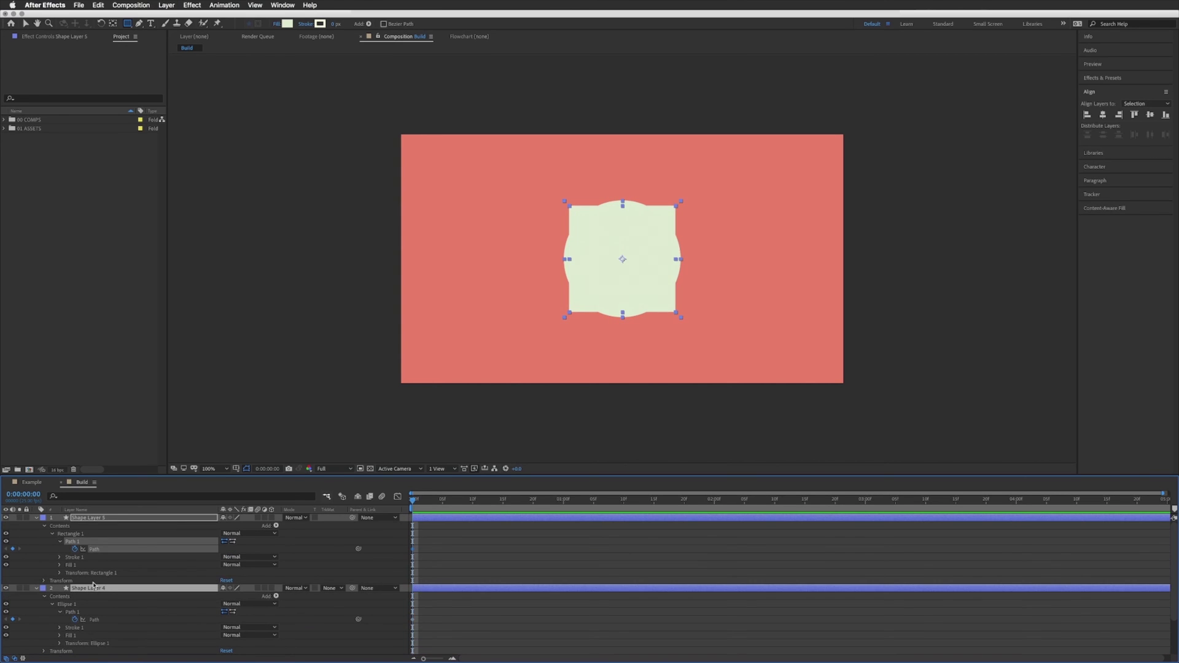
key(u)
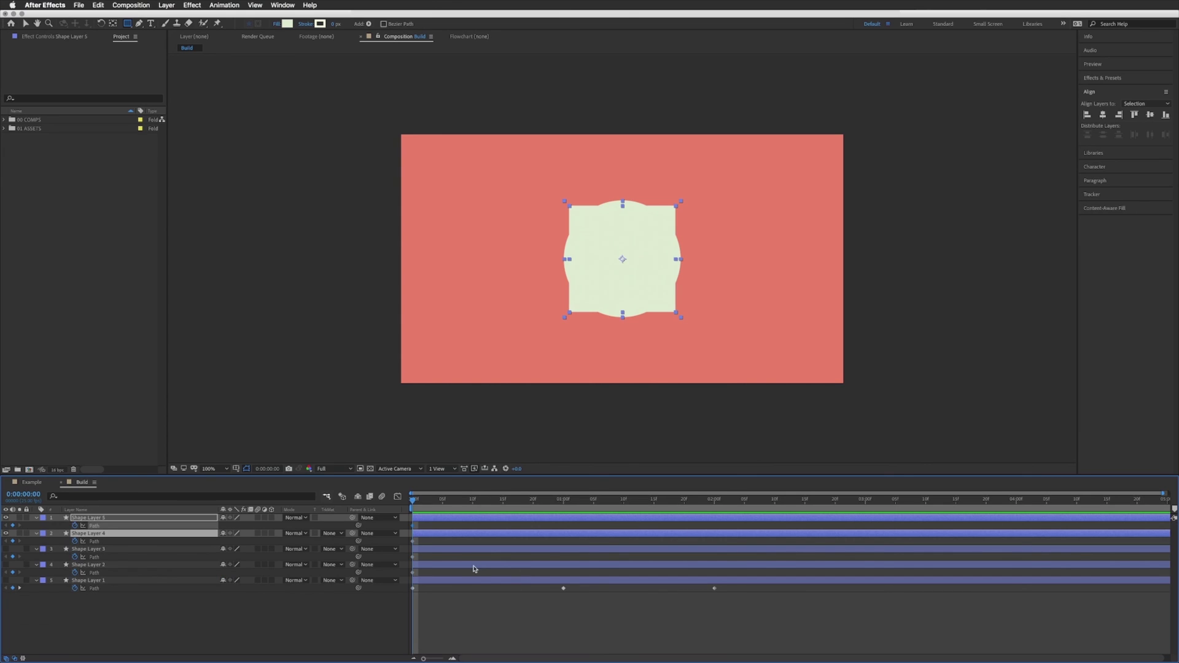
click(36, 556)
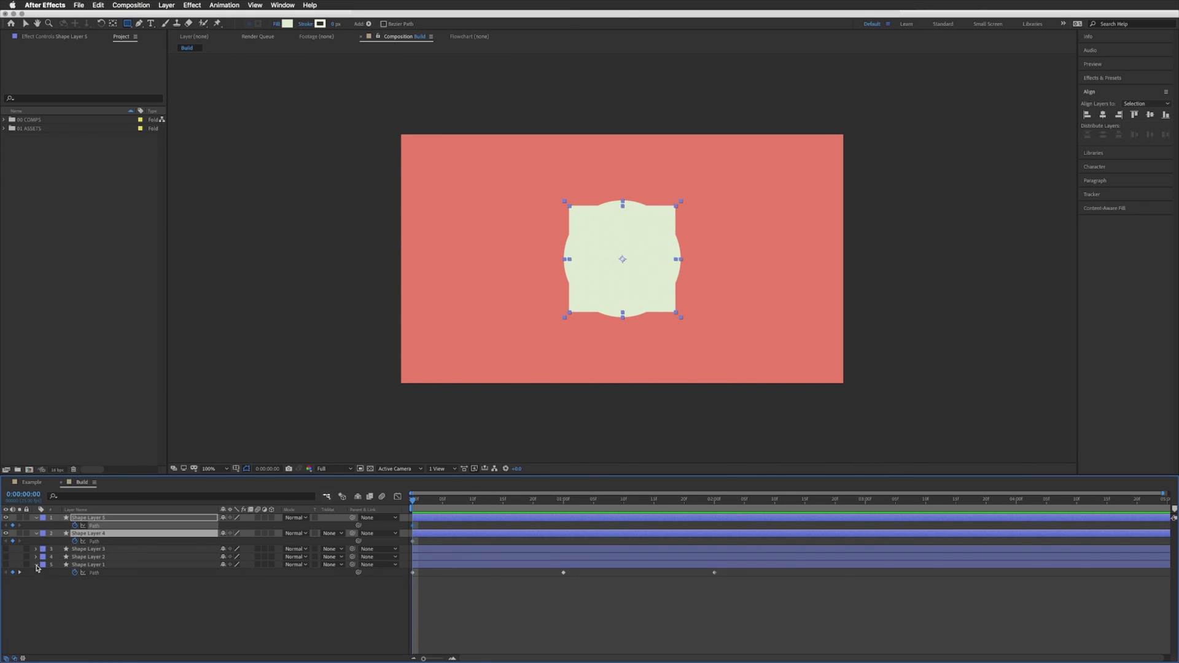
click(90, 603)
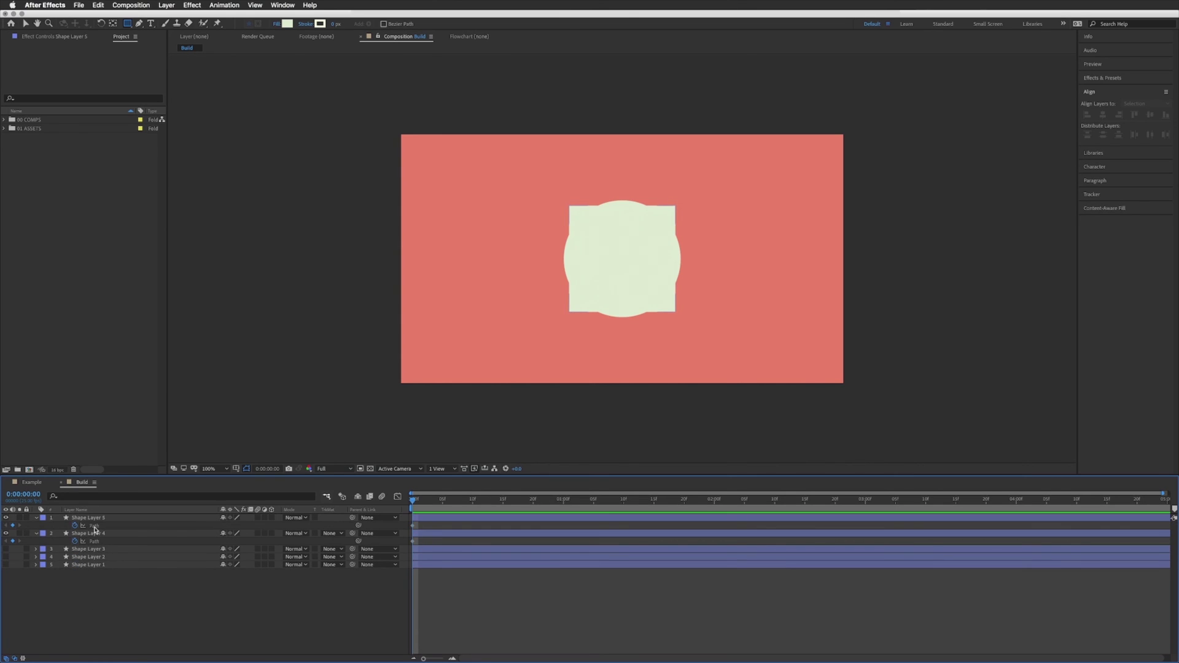
Paste Shape Layer 5's square path onto Shape Layer 4 at 1 second and drag it over the centre square.
click(96, 526)
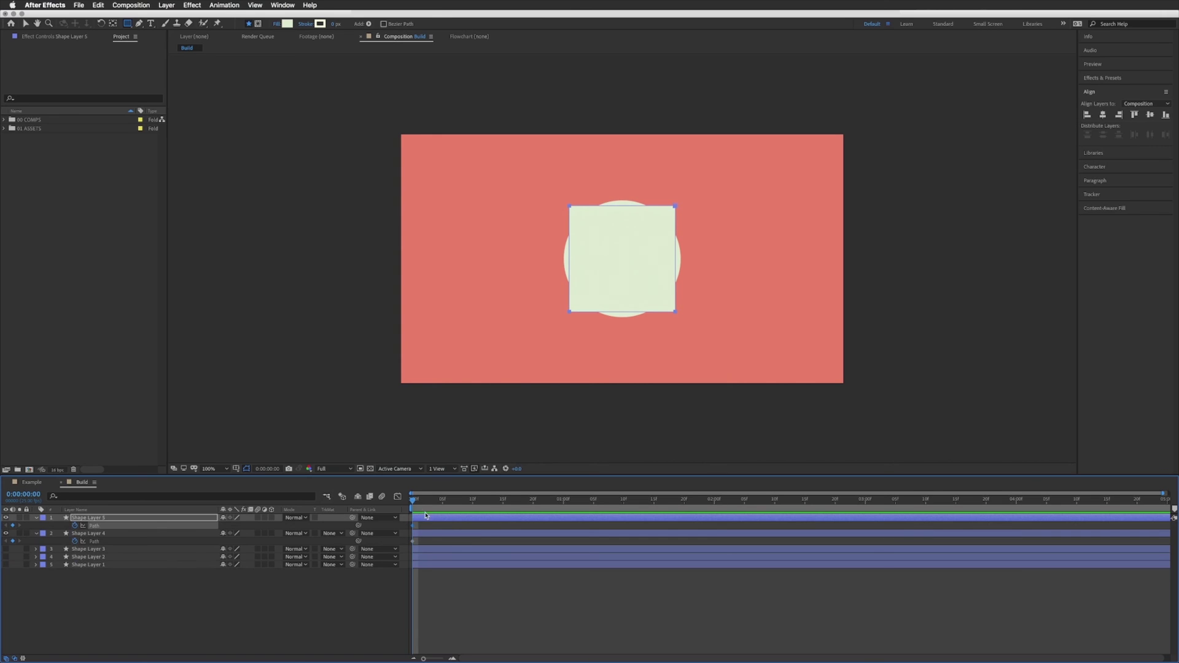
drag(414, 500, 564, 499)
drag(423, 538, 408, 546)
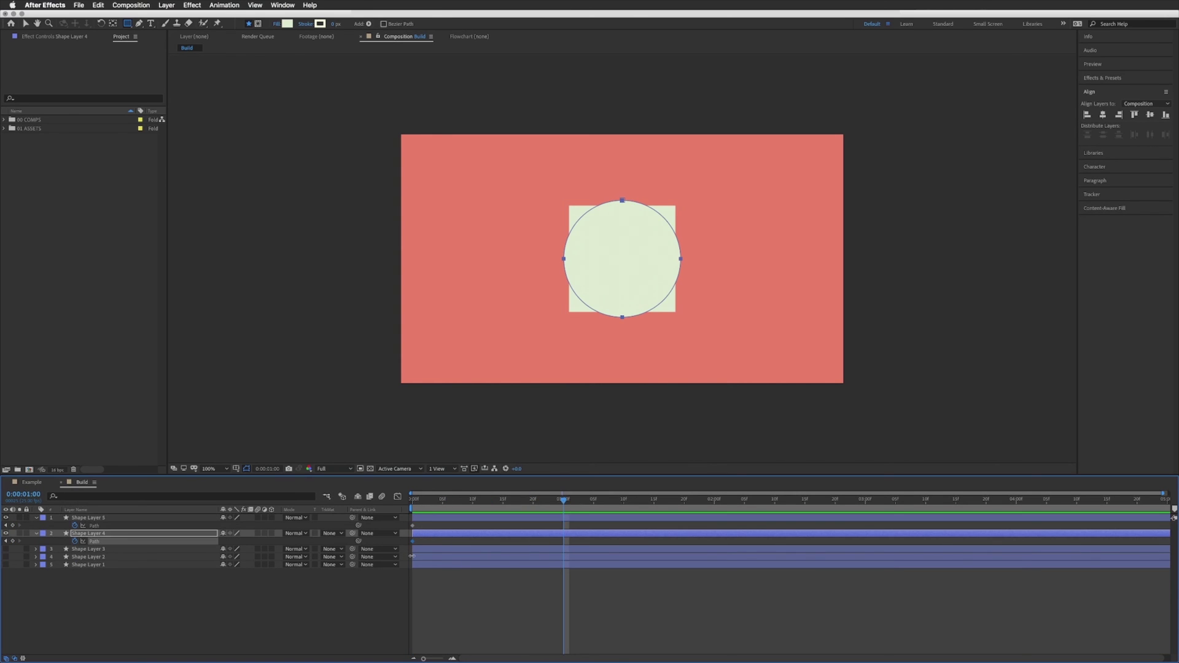
key(super+v)
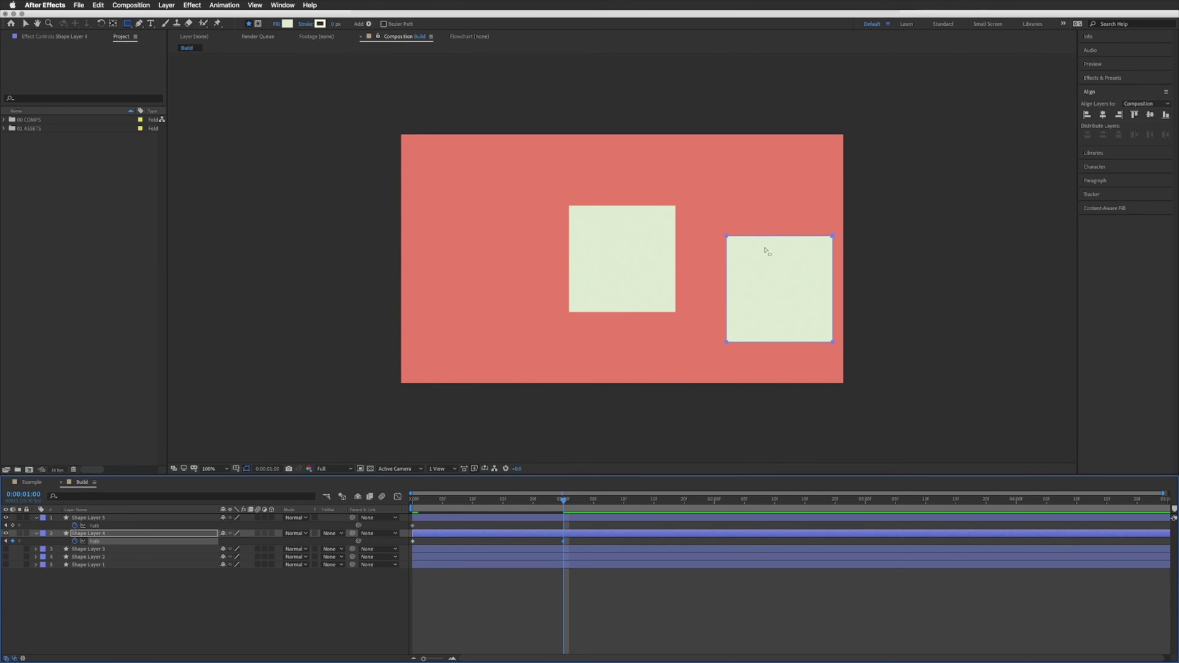
key(v)
drag(833, 241, 675, 209)
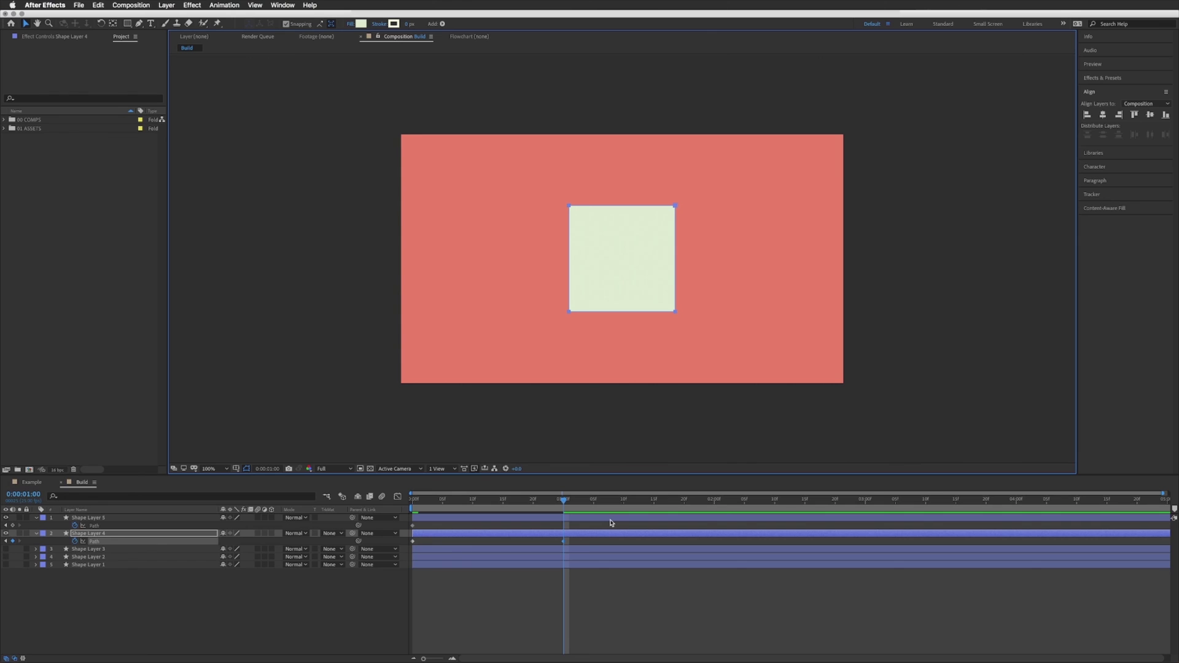
click(536, 532)
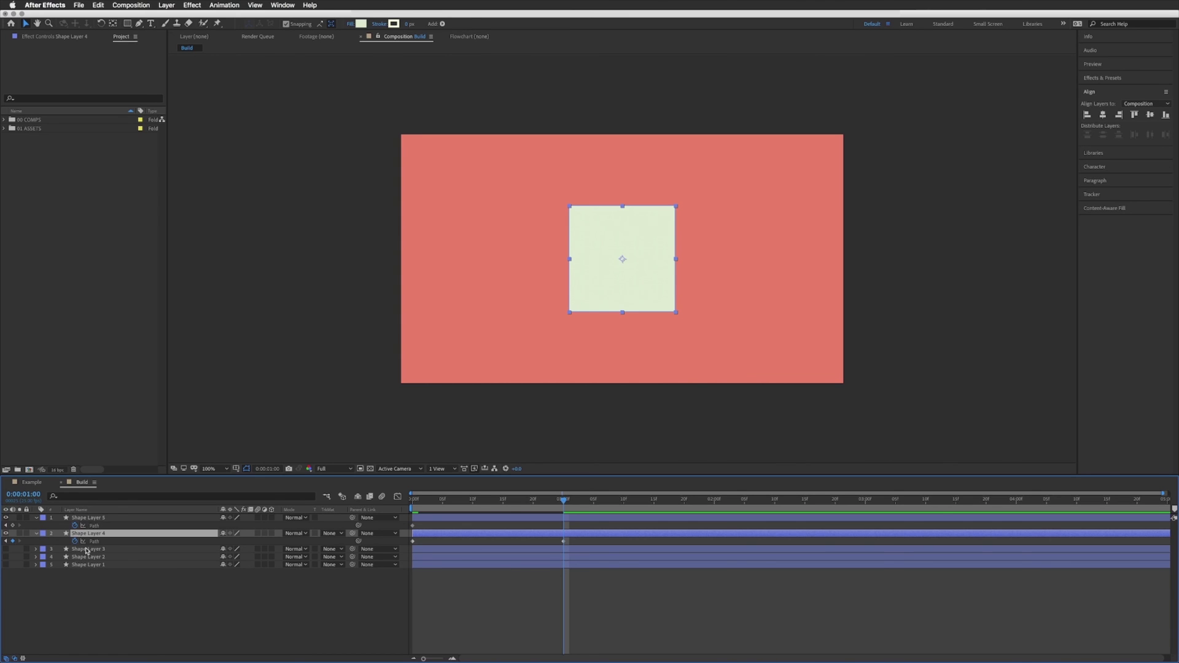
shift+click(75, 519)
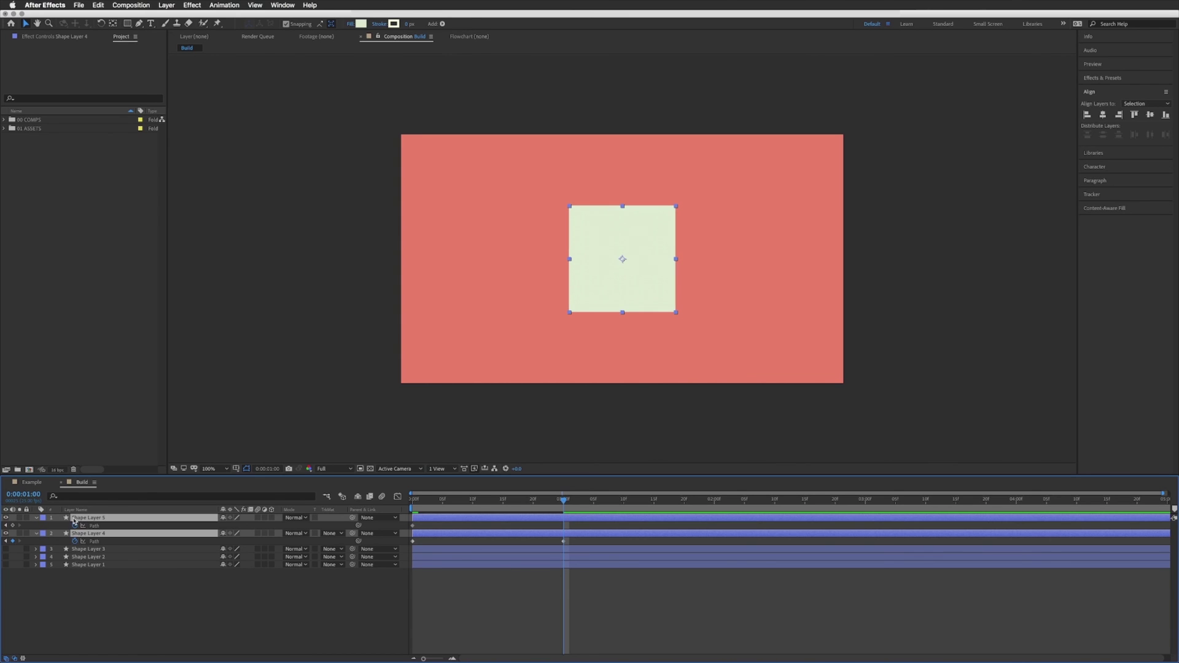
Delete practice Shape Layers 4 and 5 and make Shape Layer 1 visible again.
key(Delete)
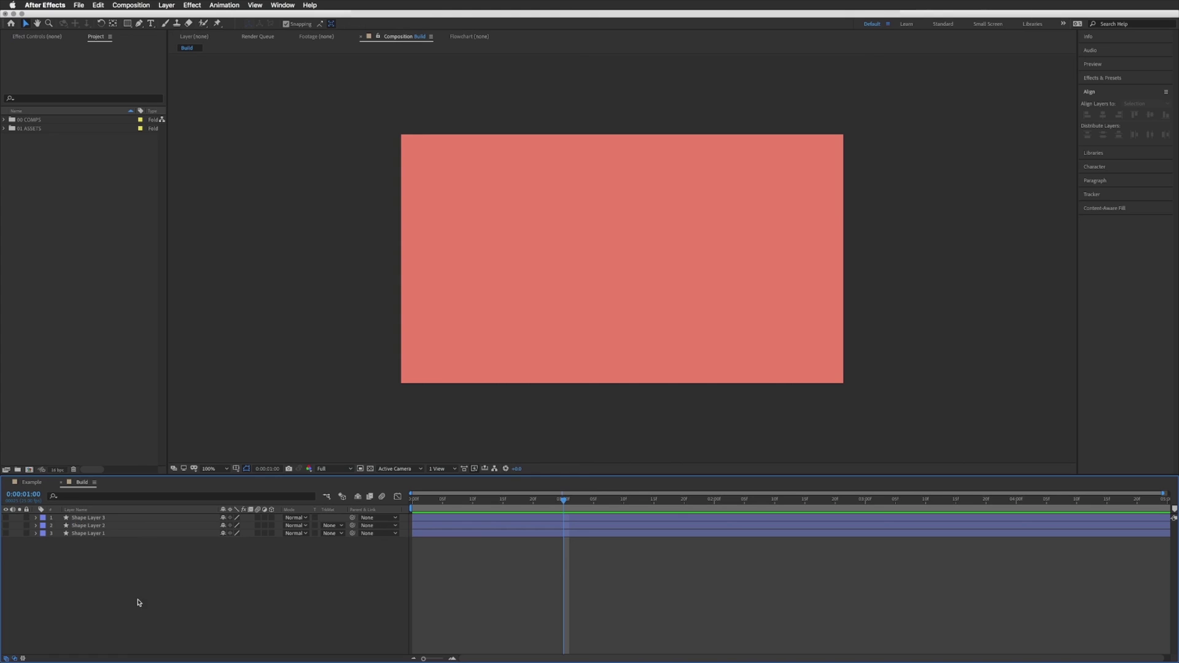
click(6, 533)
click(534, 534)
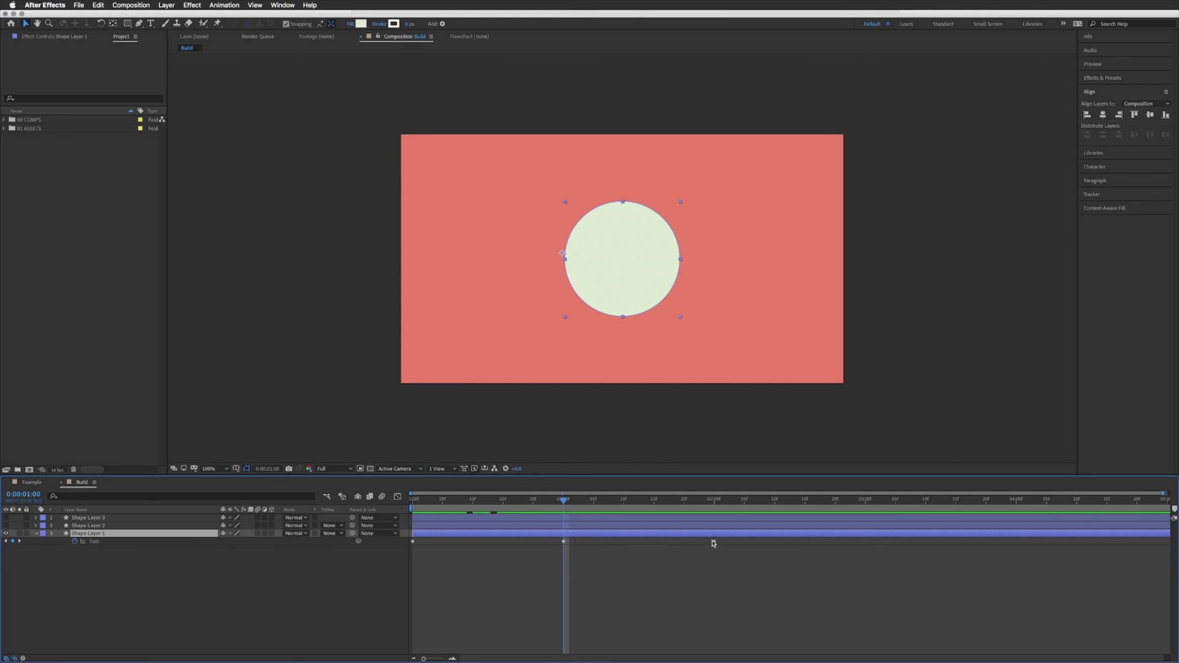
Drag Shape Layer 1's Path keyframes later, the last to about 3:06, and preview the morph.
drag(713, 542, 955, 541)
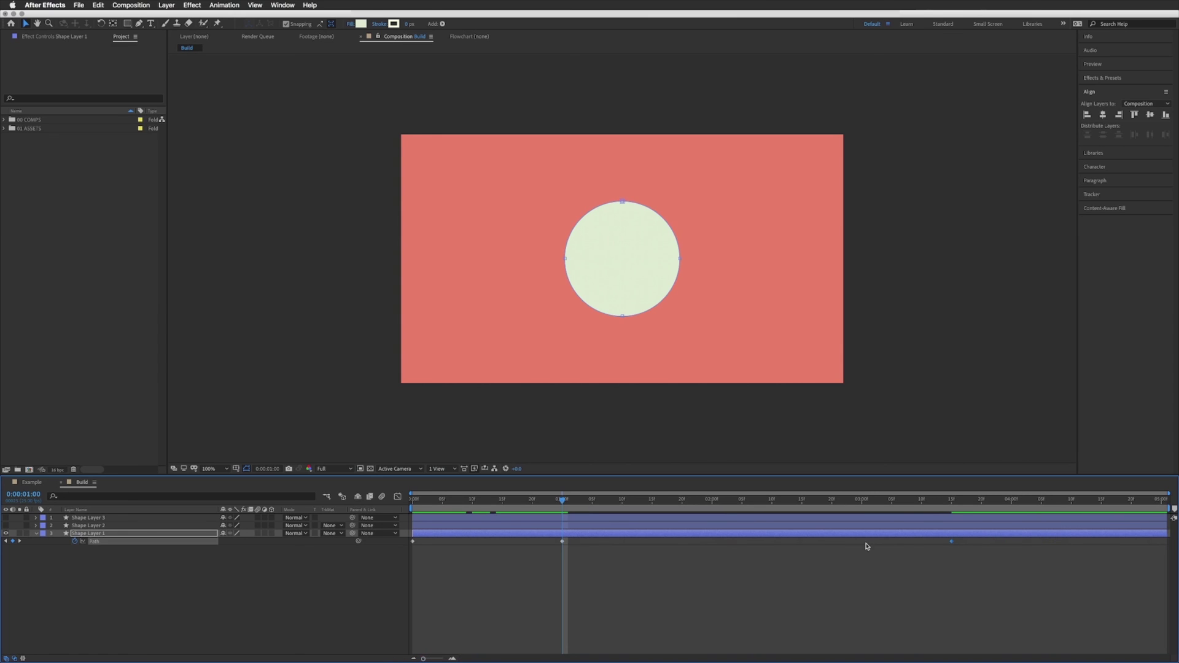
drag(953, 543, 848, 549)
drag(562, 543, 633, 543)
key(space)
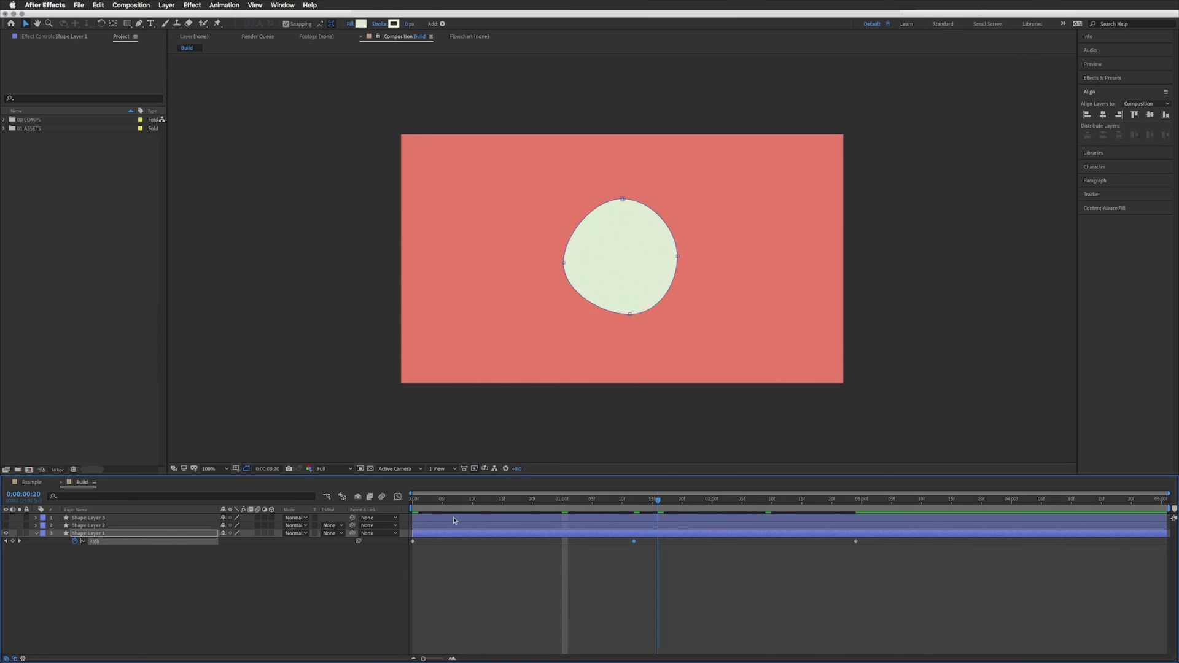
key(space)
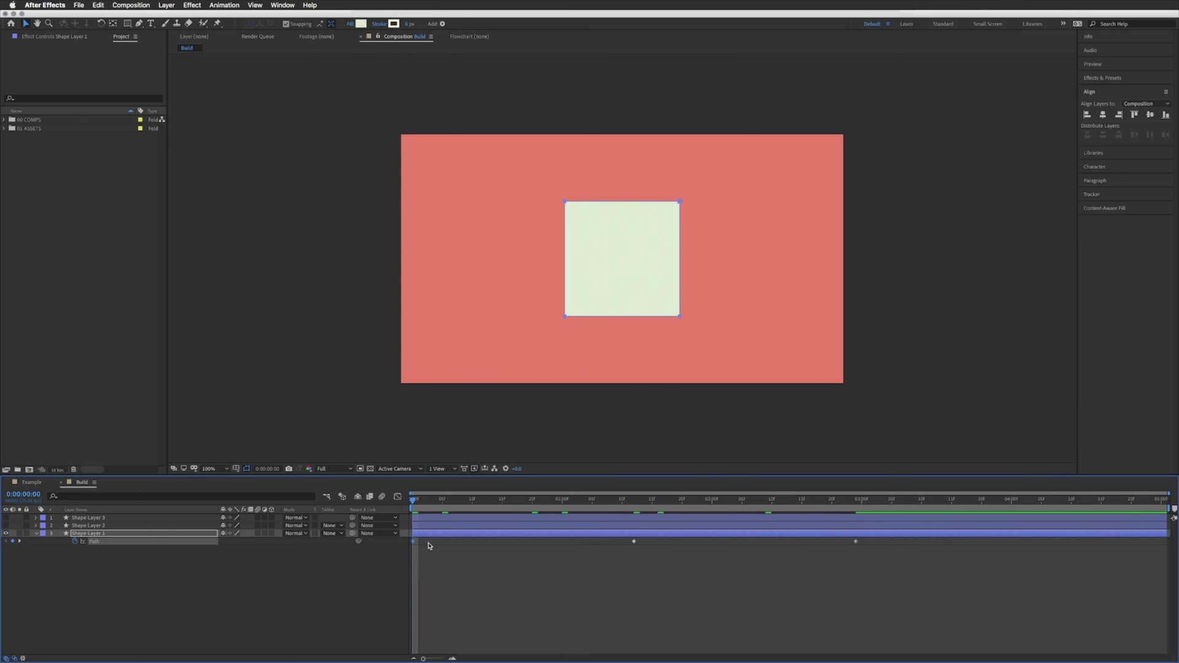
key(space)
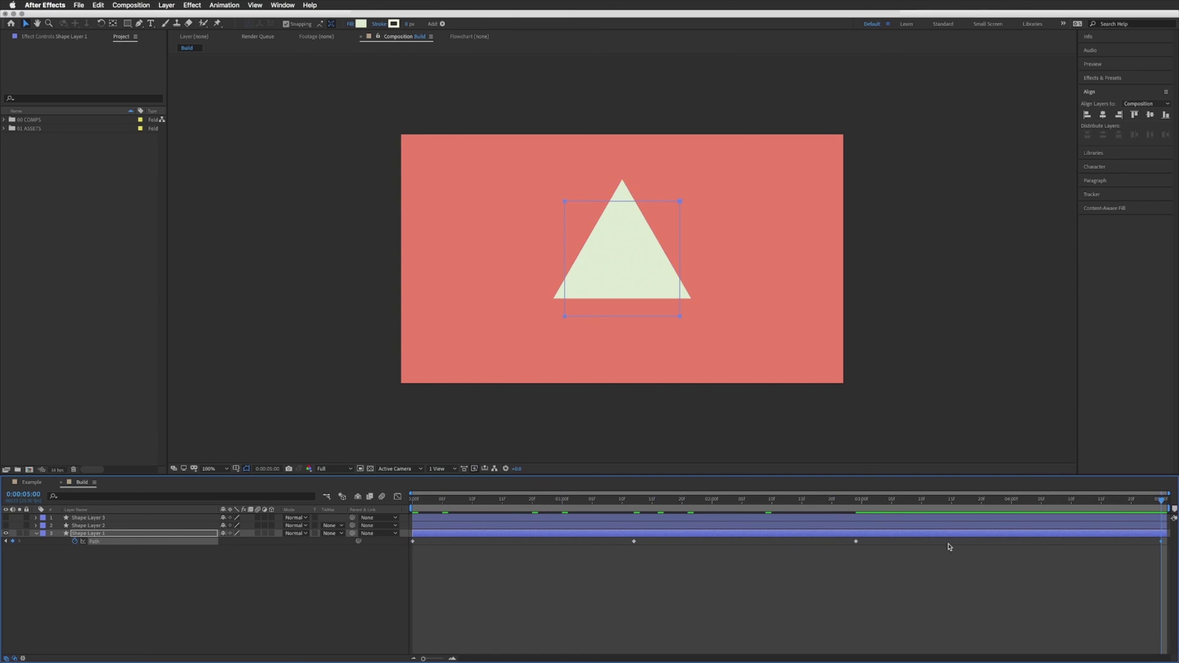
drag(863, 543, 886, 544)
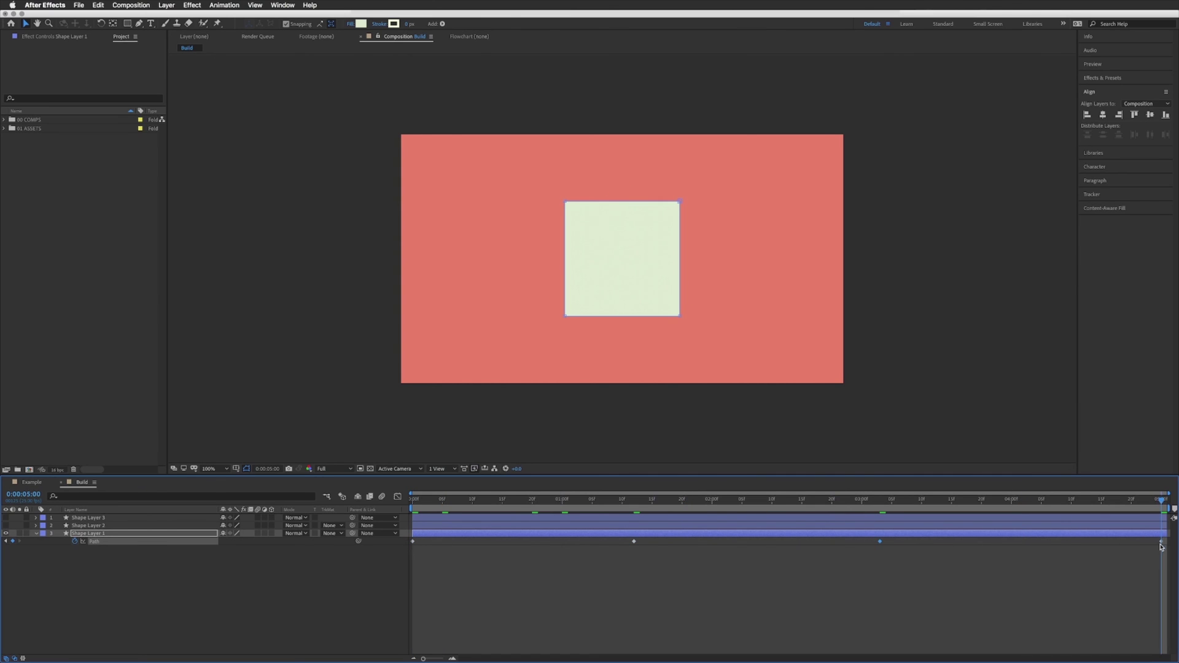
Select all four Path keyframes on Shape Layer 1 and apply Easy Ease via Keyframe Assistant.
drag(1170, 541, 408, 587)
right_click(413, 543)
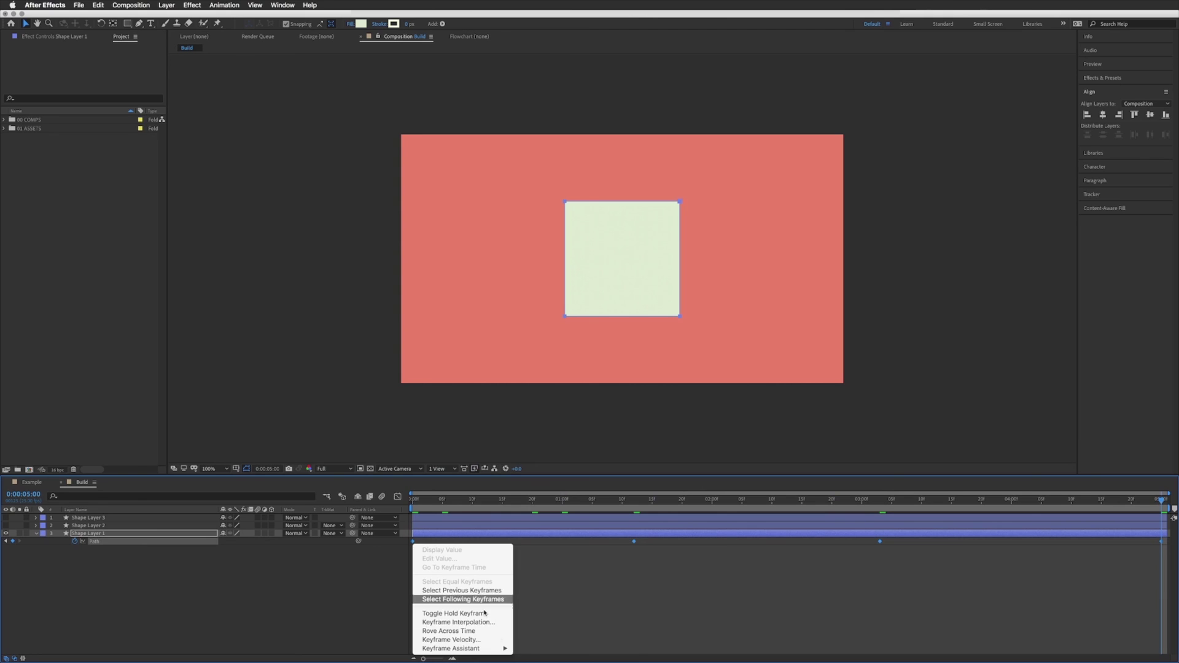
mouse_move(505, 650)
click(556, 600)
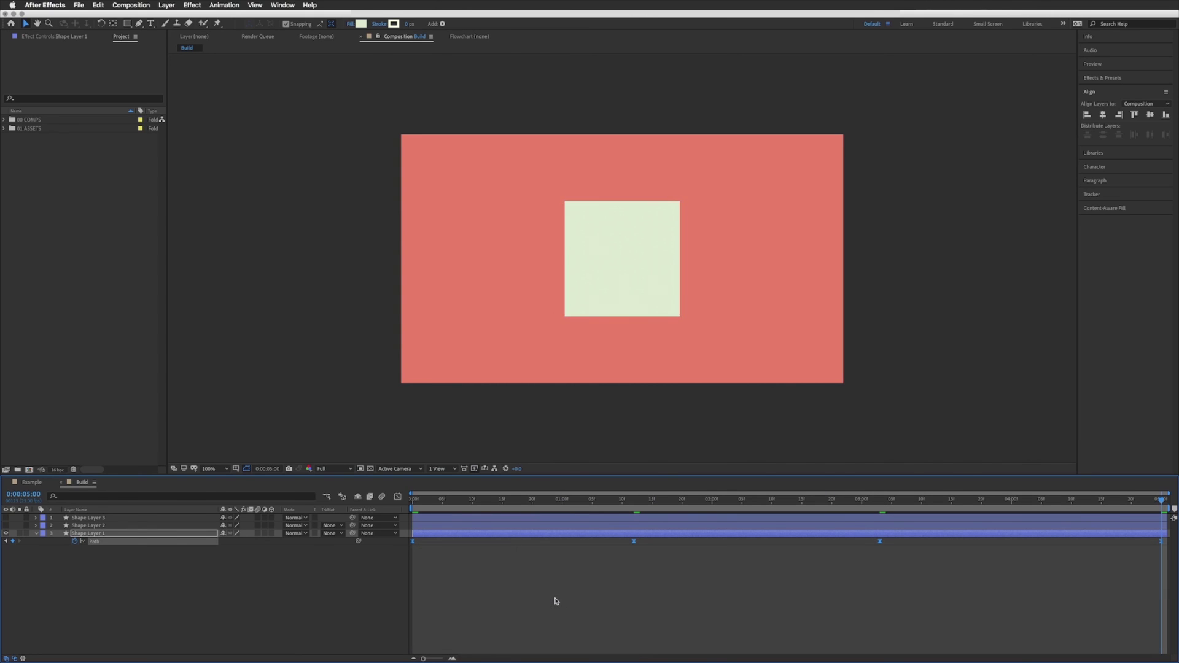